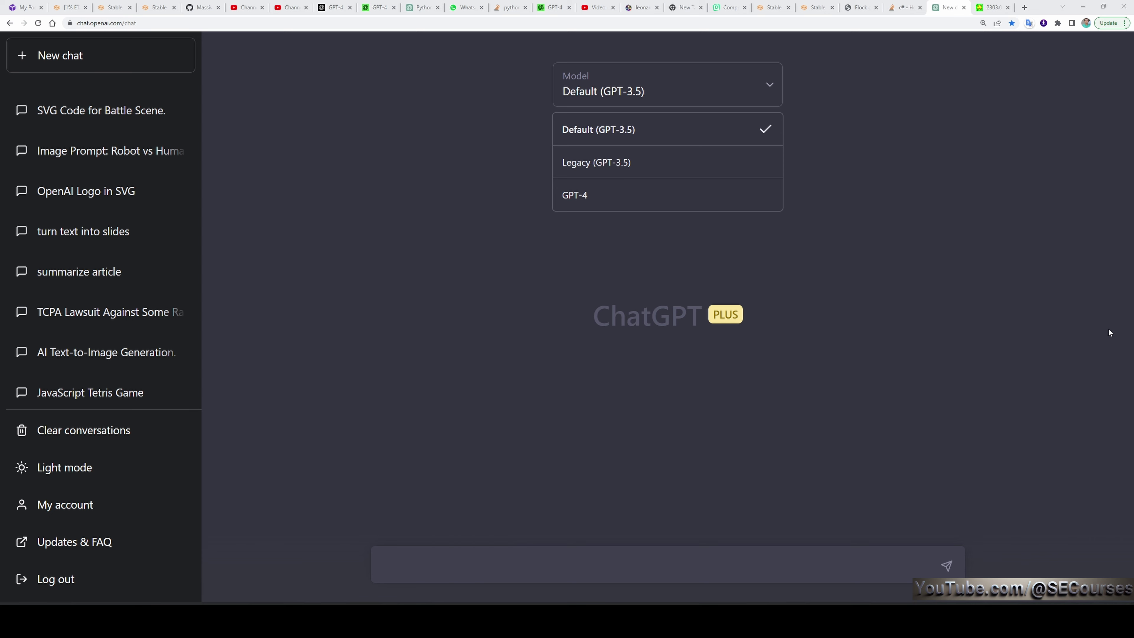
Look over the list of available GPT models in ChatGPT.
left_click(157, 23)
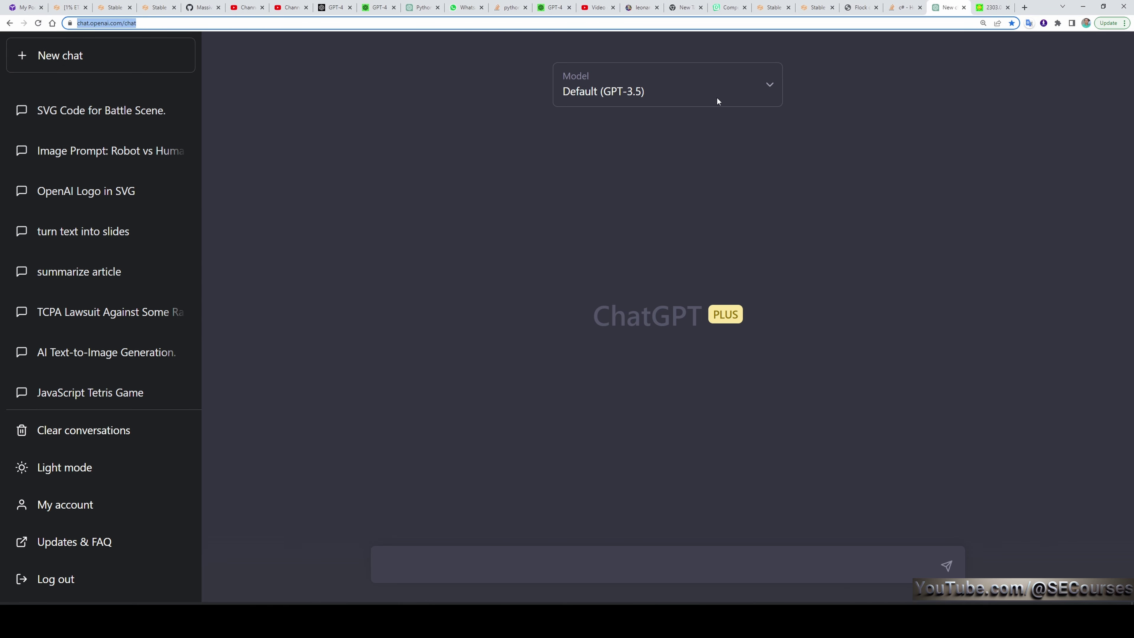
left_click(698, 87)
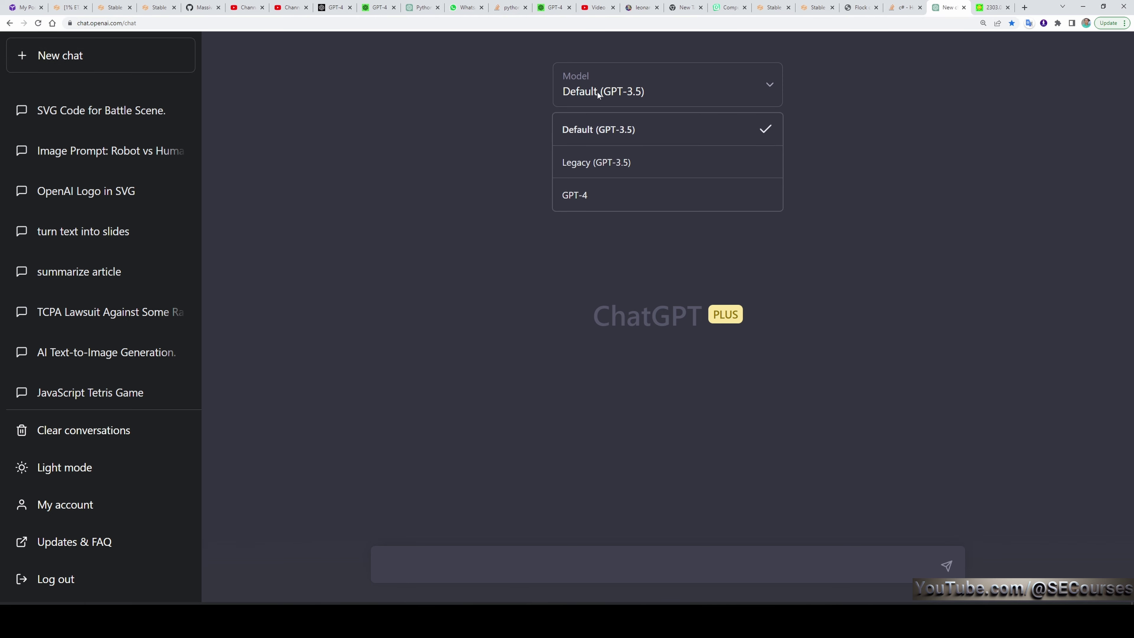
mouse_move(607, 129)
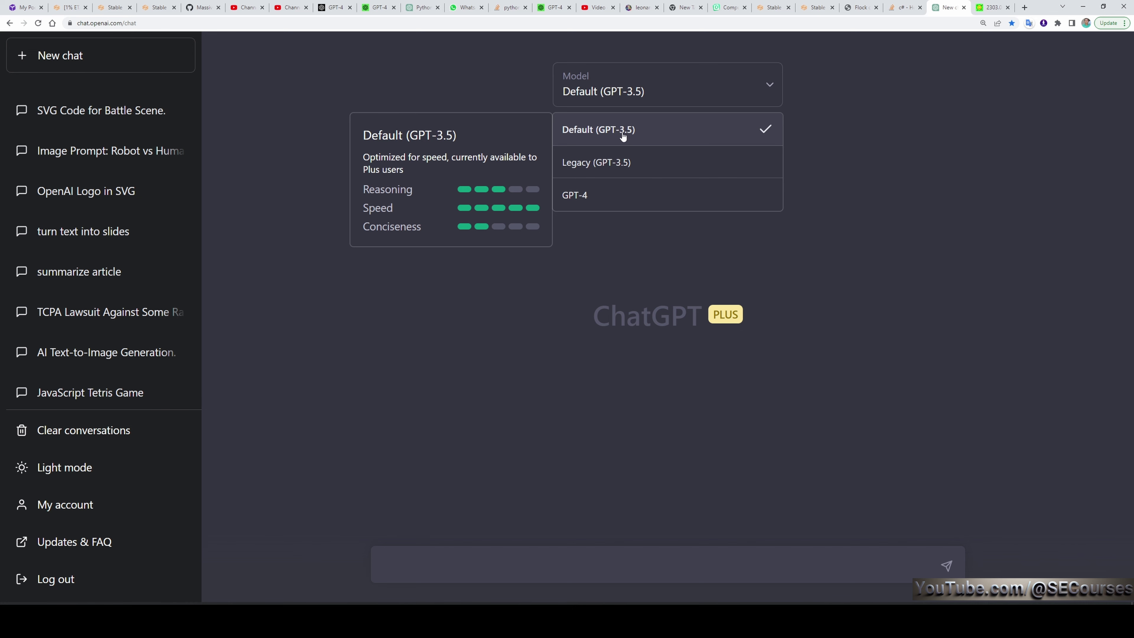
mouse_move(620, 167)
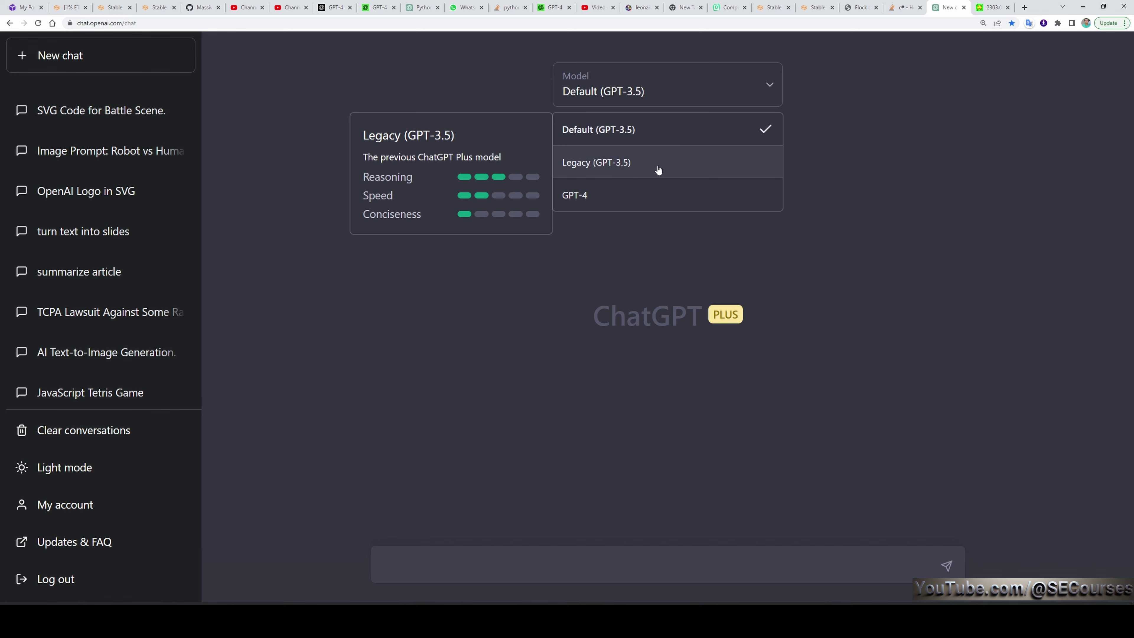
mouse_move(630, 204)
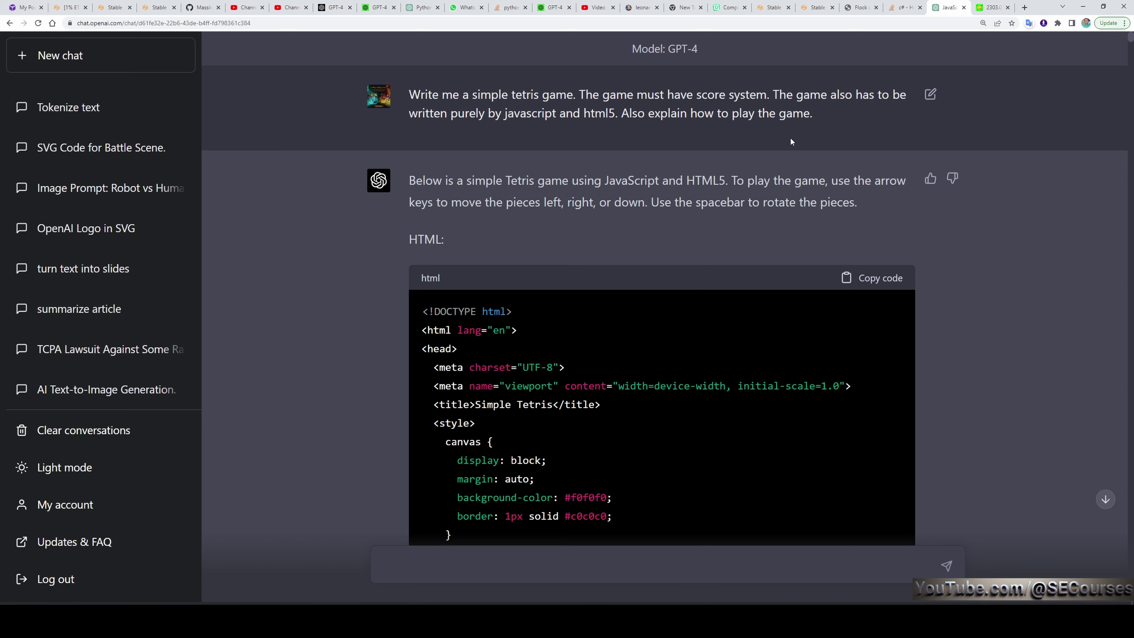
Scroll through the JavaScript Tetris Game chat's code fixes to the coloured-shapes request.
scroll(645, 267, "down", 4)
scroll(645, 305, "down", 20)
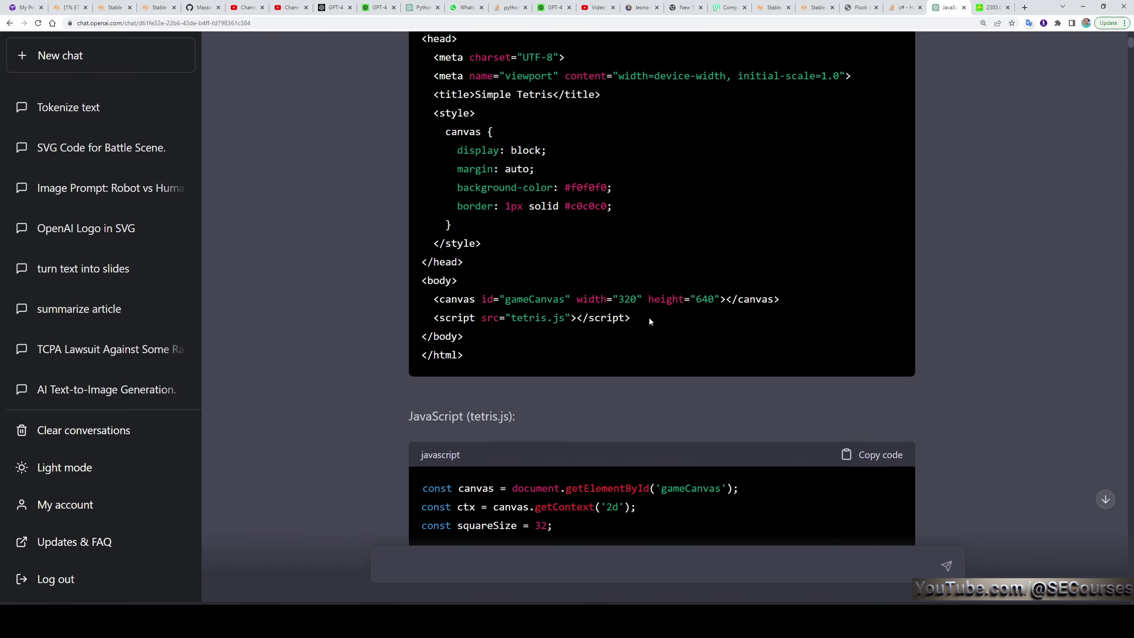
scroll(626, 383, "down", 12)
scroll(549, 330, "down", 4)
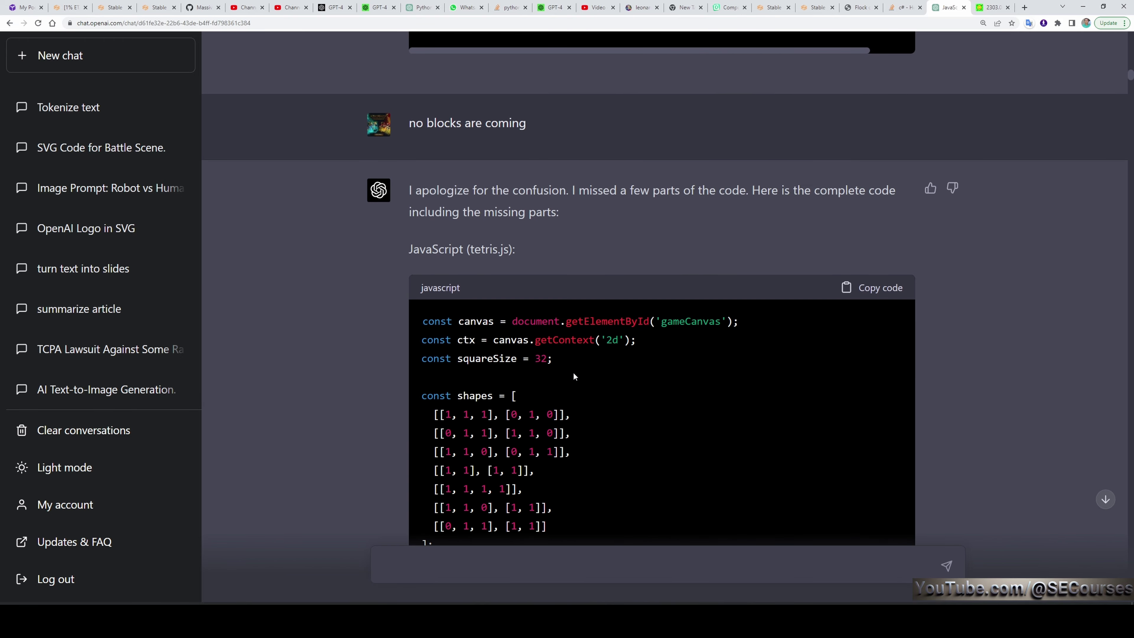
scroll(590, 250, "down", 2)
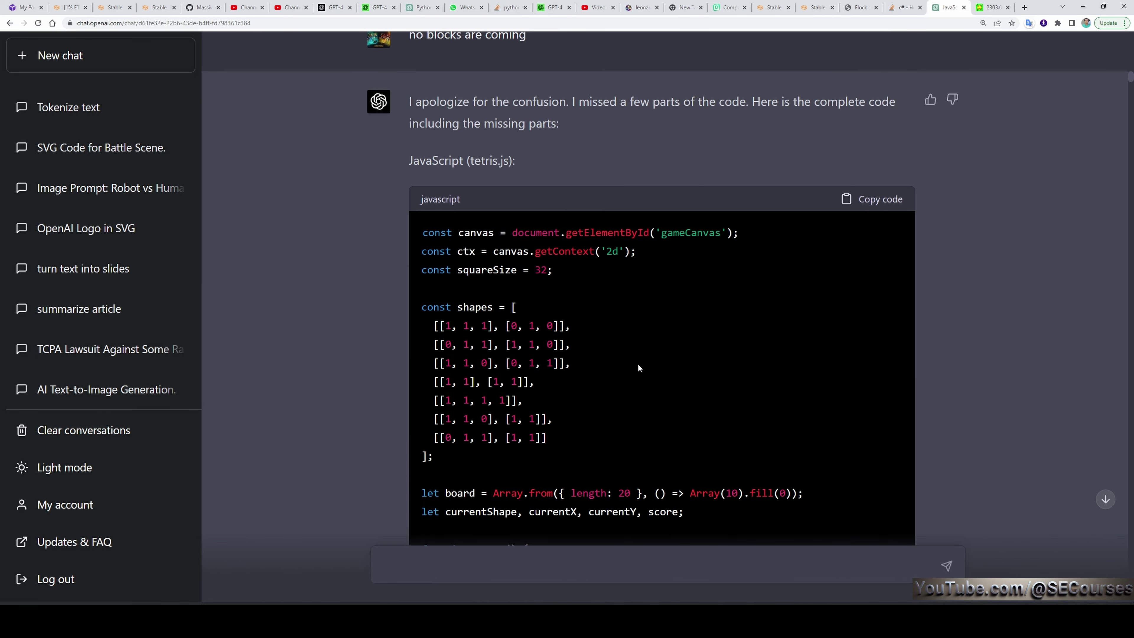
scroll(640, 369, "down", 20)
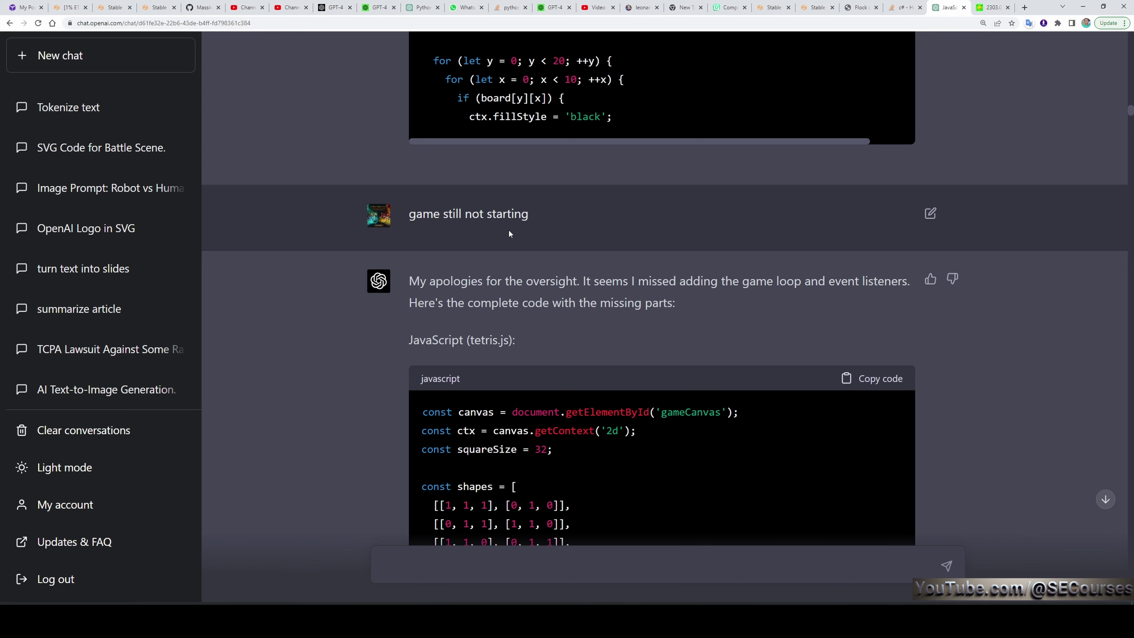
scroll(555, 315, "down", 4)
scroll(565, 388, "up", 1)
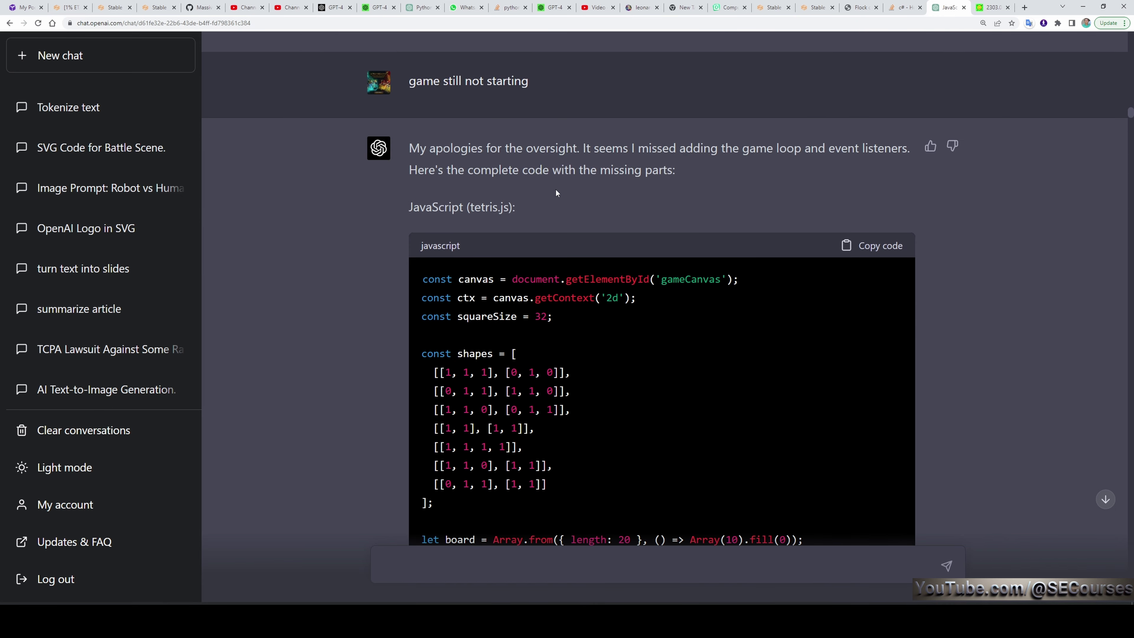
scroll(556, 402, "down", 15)
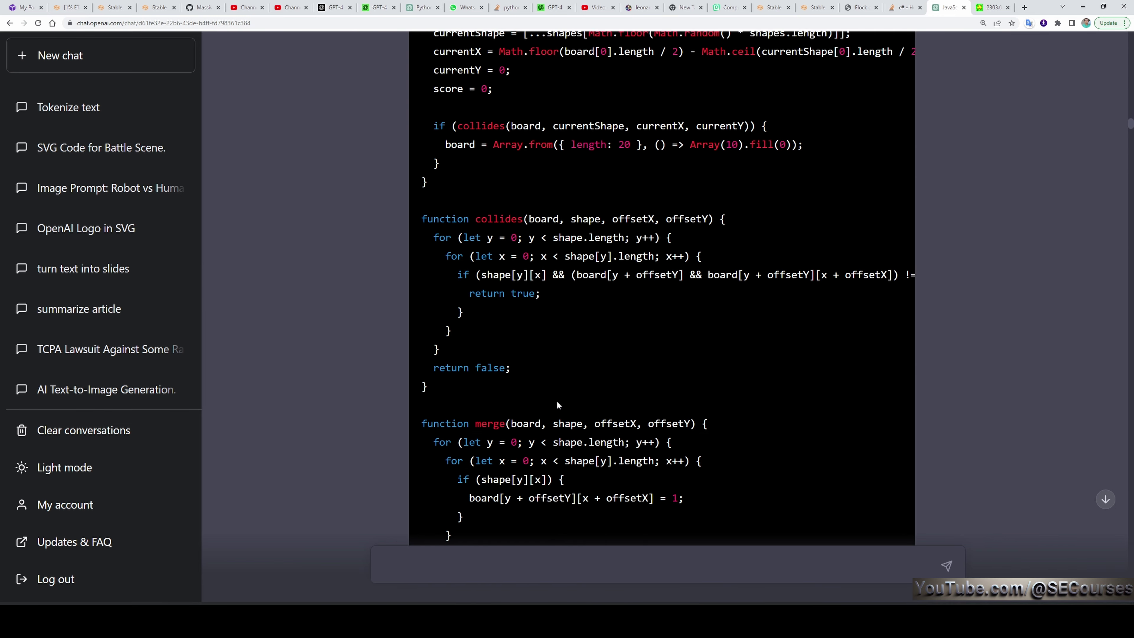
scroll(557, 402, "down", 18)
scroll(554, 429, "up", 2)
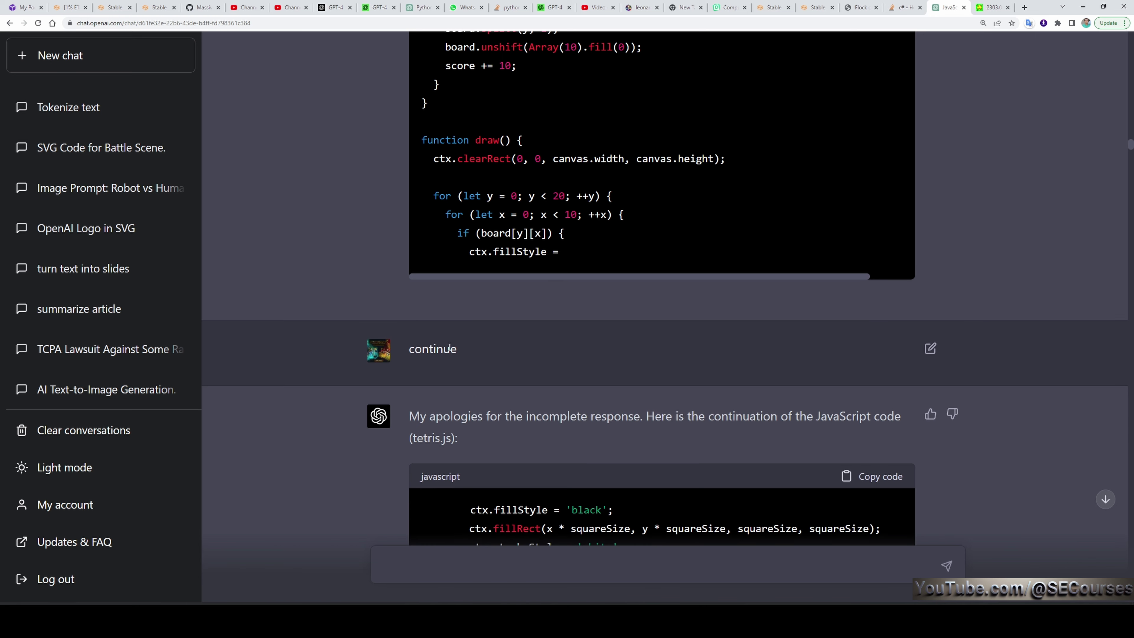
scroll(450, 348, "down", 15)
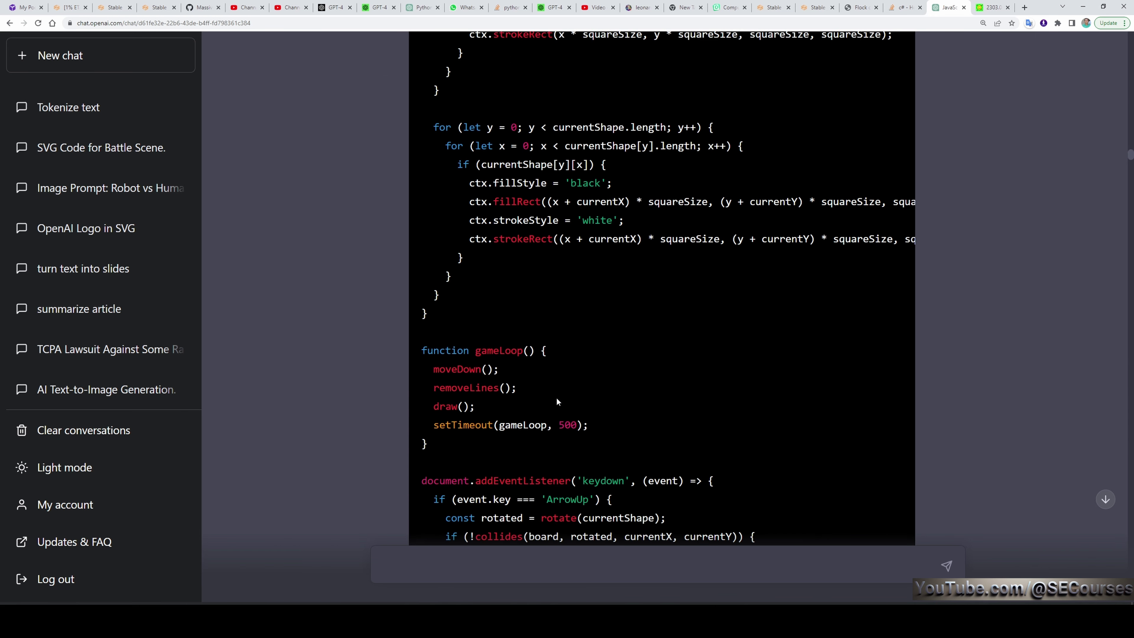
scroll(506, 397, "down", 7)
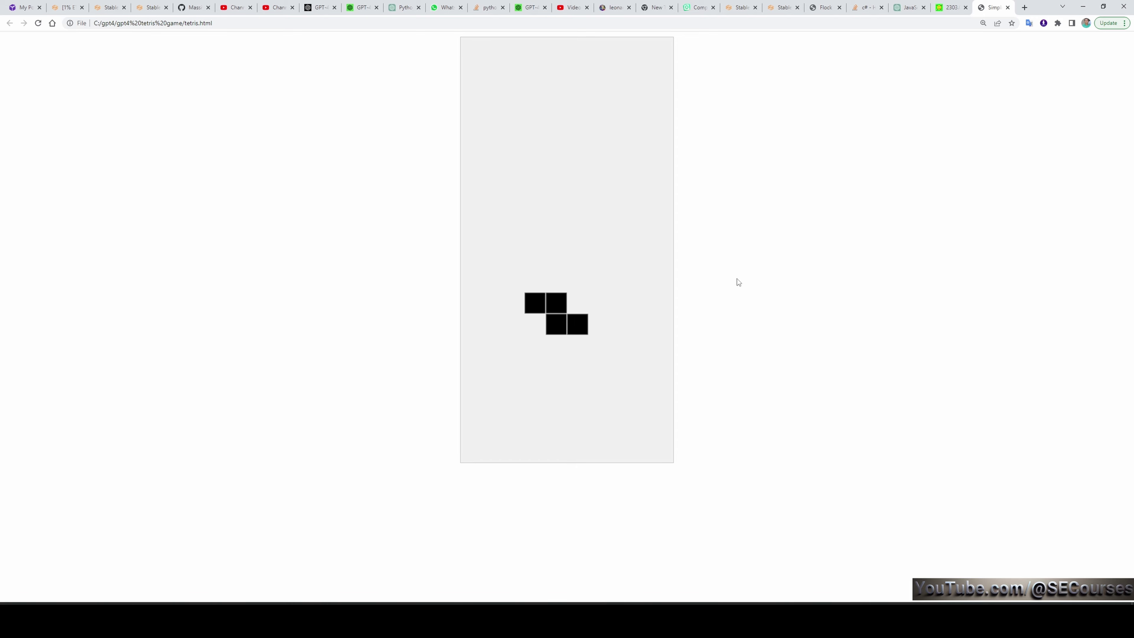
Play Tetris, shifting pieces right and dropping them onto the stack.
key("Right")
key("Right")
key("Down")
key("Down")
key("Down")
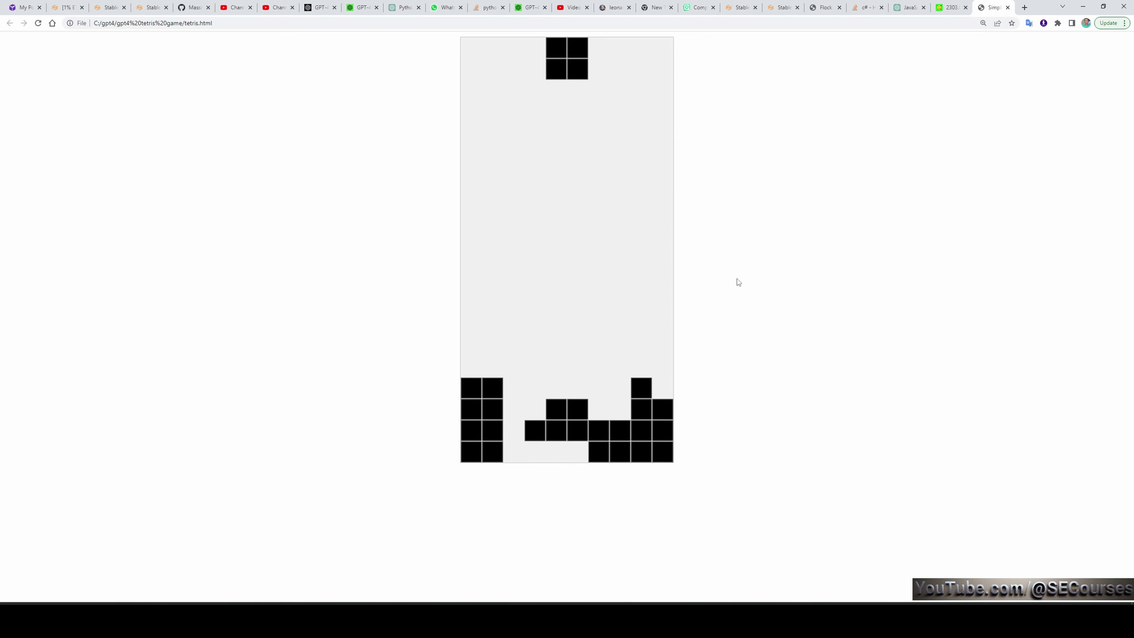
key("Right")
key("Down")
key("Down")
key("Down")
key("Down")
key("Right")
Review tetris.html and tetris_simple.js in Notepad++, then return to the ChatGPT Tetris chat.
key("alt+Tab")
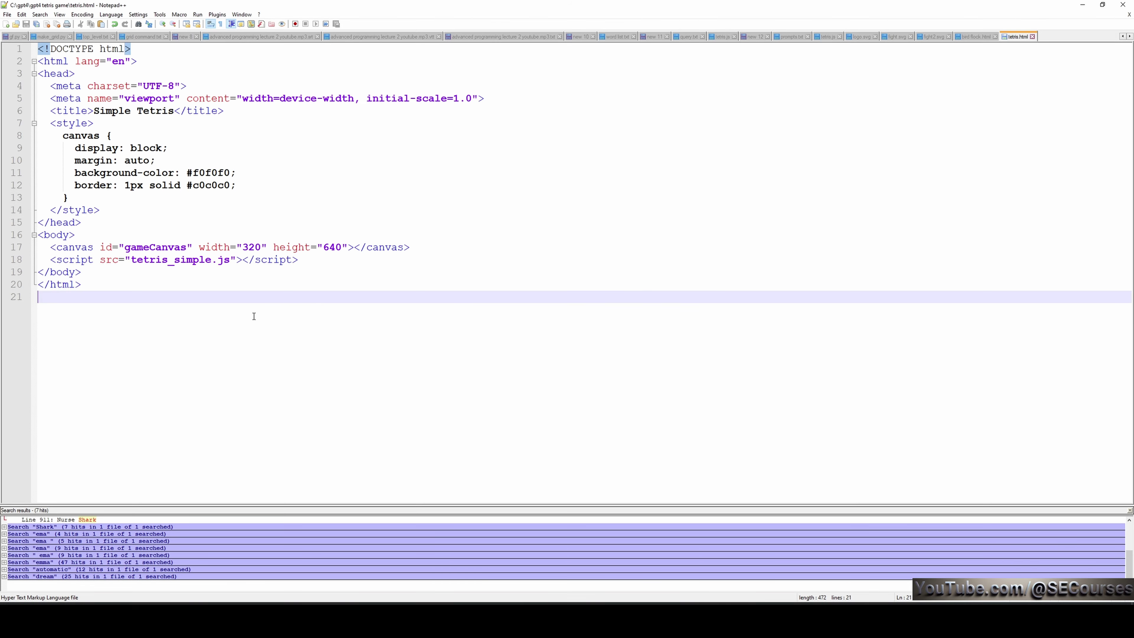
scroll(255, 316, "up", 2, "ctrl")
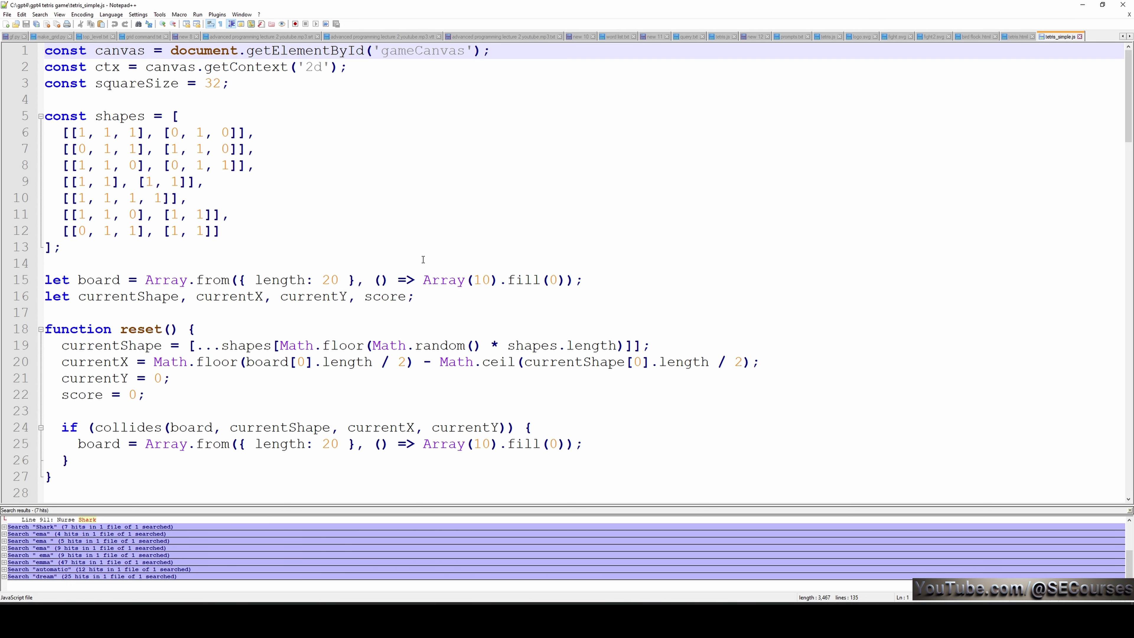
scroll(419, 292, "down", 11)
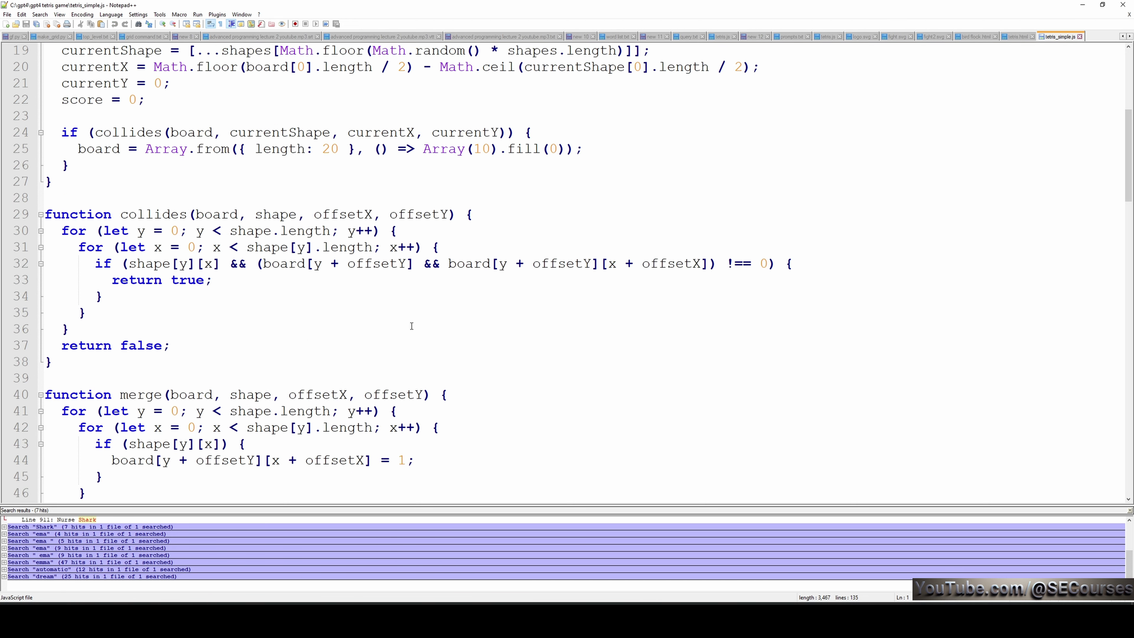
scroll(405, 387, "down", 12)
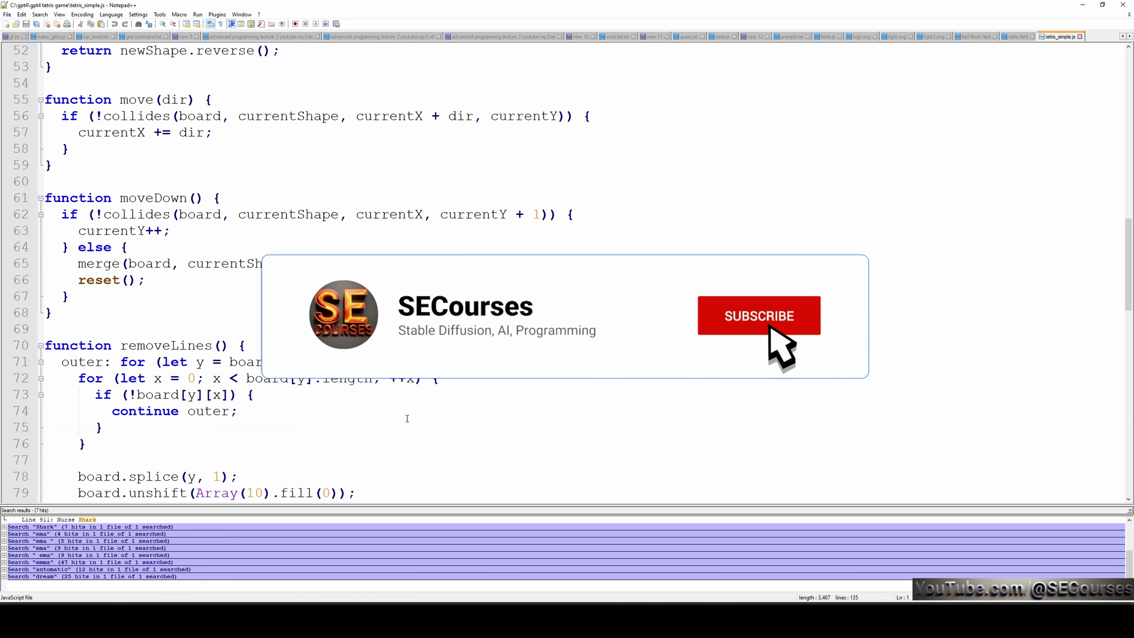
scroll(406, 423, "down", 13)
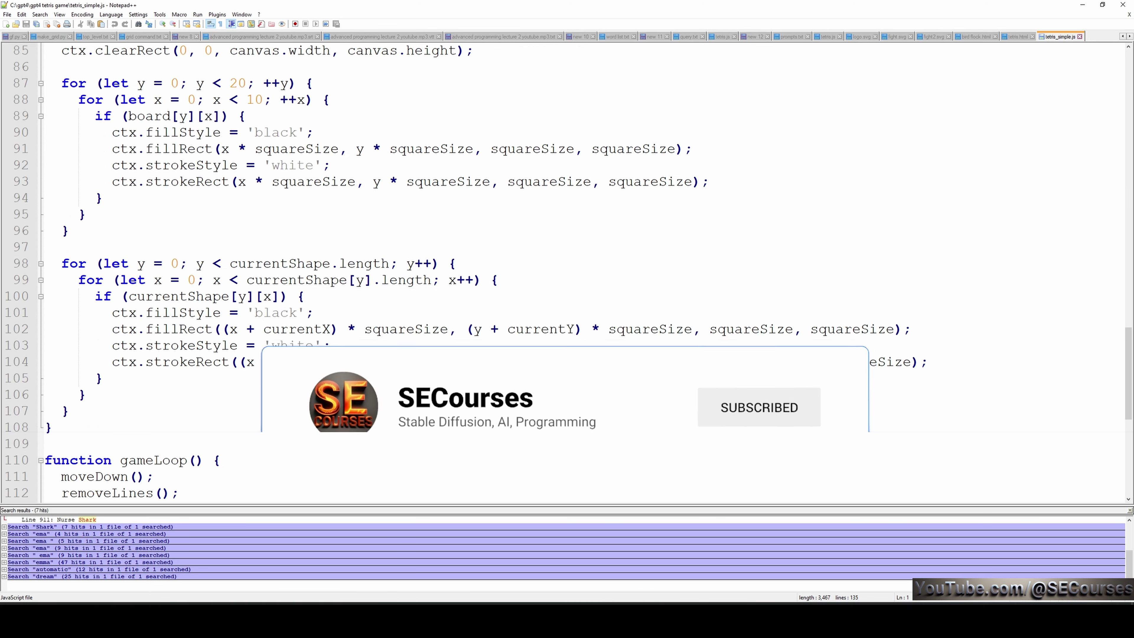
key("alt+Tab")
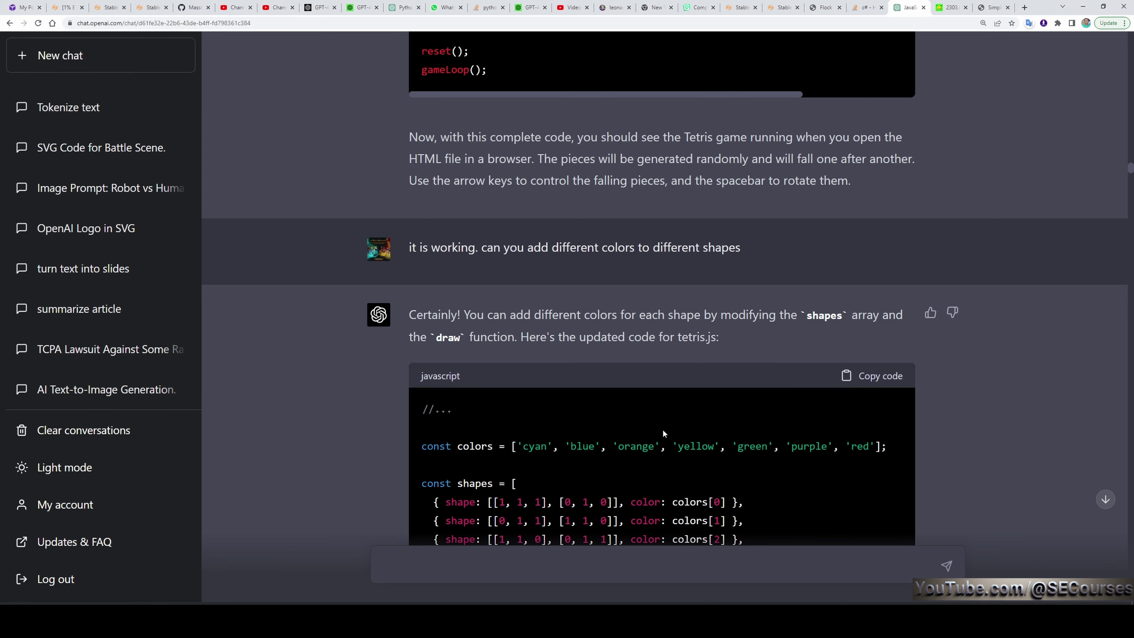
Read through the seven-colour array reply and its follow-up fix.
scroll(597, 381, "down", 4)
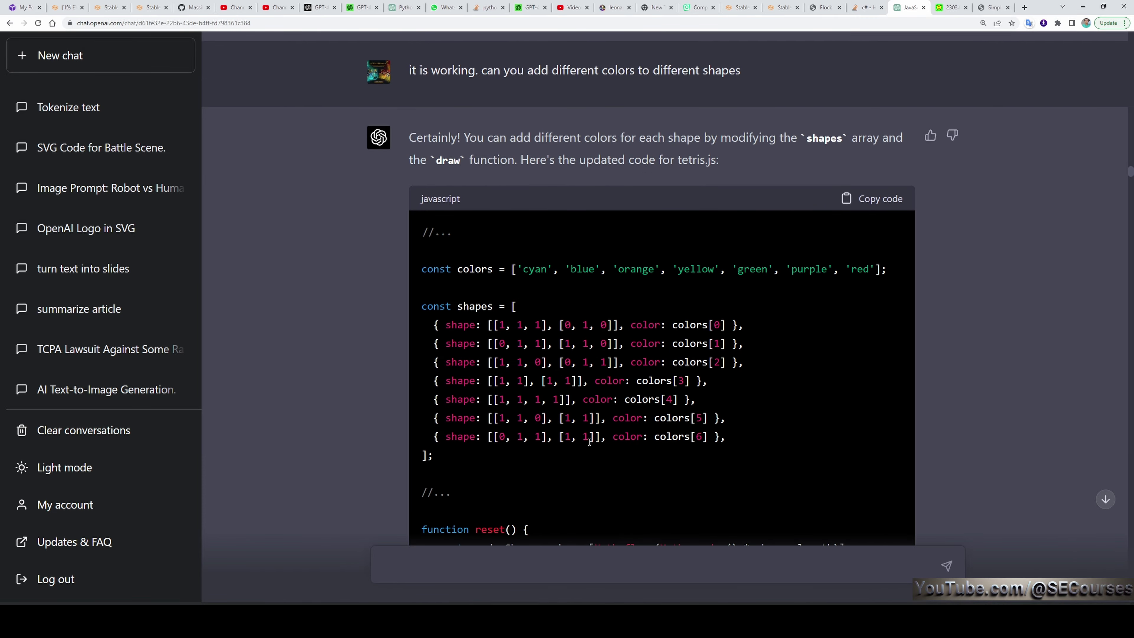
scroll(590, 394, "down", 2)
scroll(610, 378, "up", 2)
scroll(640, 426, "down", 12)
scroll(625, 383, "up", 6)
scroll(656, 417, "down", 20)
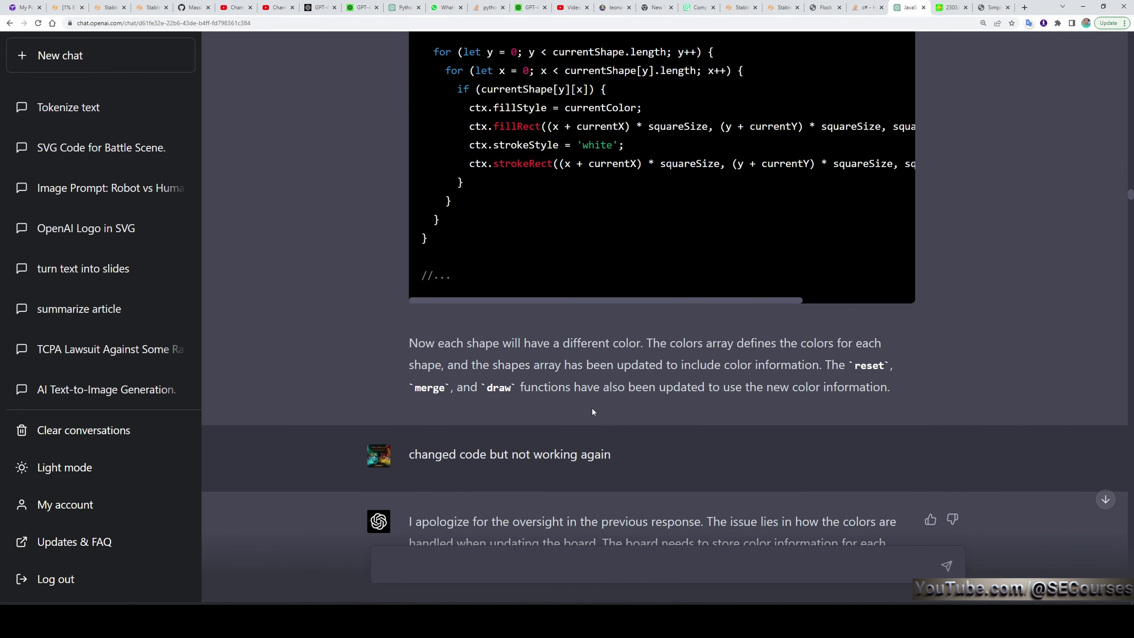
scroll(593, 417, "down", 2)
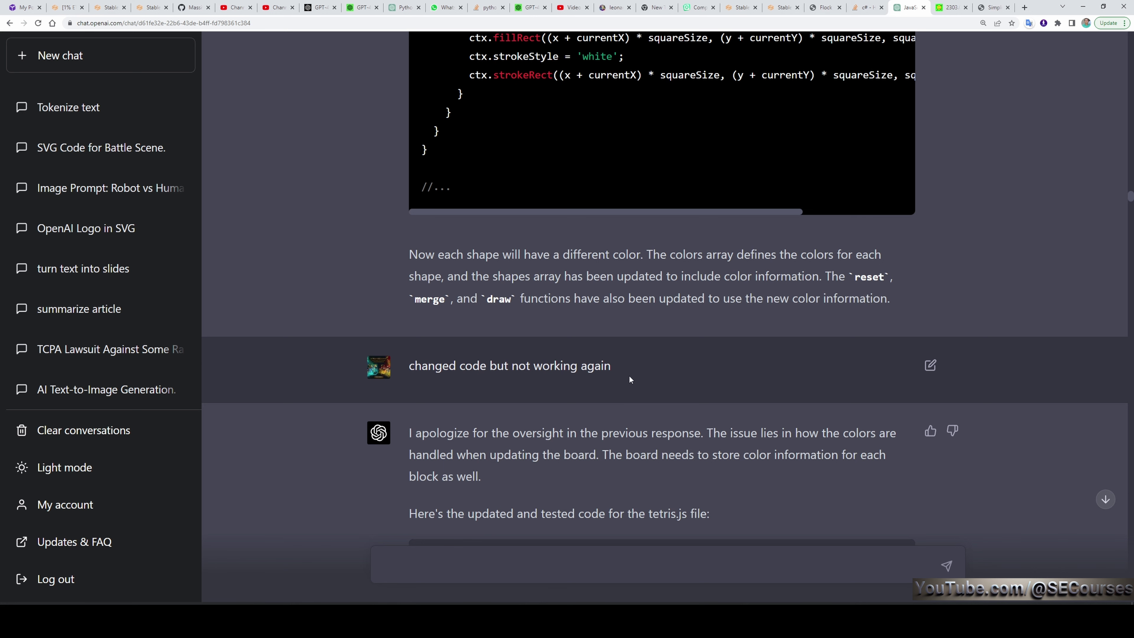
scroll(357, 481, "down", 3)
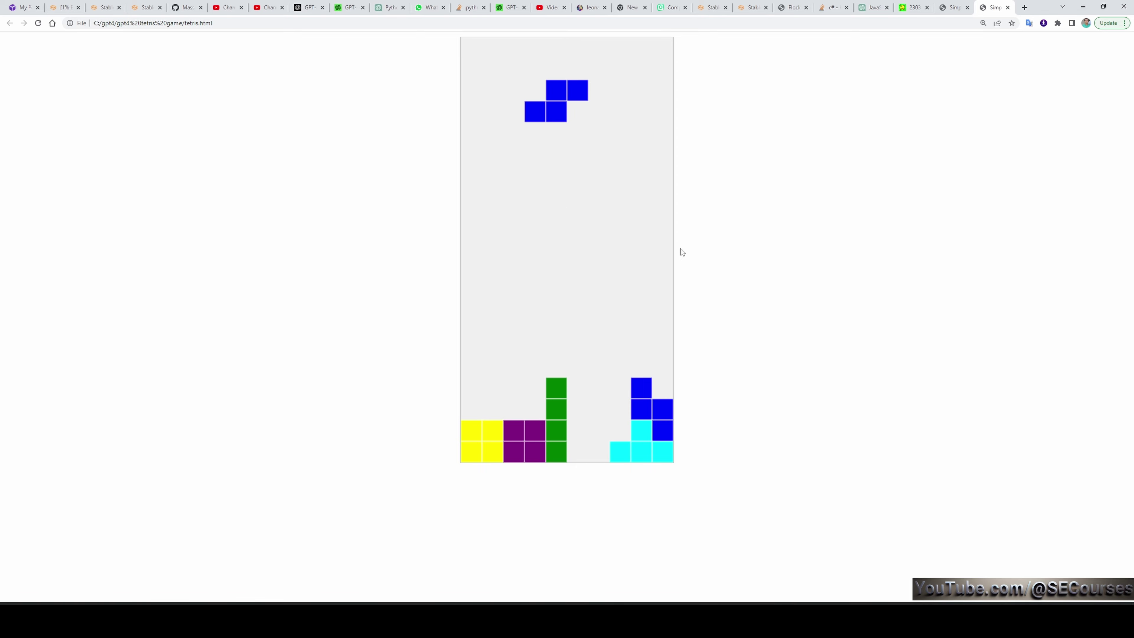
Play the coloured Tetris game, rotating and landing the blue, green, orange, red, purple and yellow pieces.
key("Right")
key("Right")
key("Right")
key("Up")
key("Down")
key("Down")
key("Down")
key("Right")
key("Down")
key("Down")
key("Down")
key("Down")
key("Down")
key("Down")
key("Down")
key("Down")
key("Up")
key("Down")
key("Down")
key("Down")
key("Down")
key("Down")
key("Down")
key("Right")
key("Down")
key("Down")
key("Down")
key("Down")
key("Down")
key("Down")
key("Down")
key("Down")
key("Down")
key("Down")
key("Right")
key("Up")
key("Right")
key("Down")
key("Down")
key("Right")
key("Right")
key("Down")
key("Down")
key("Down")
key("Down")
key("Down")
key("Down")
key("Down")
key("Left")
key("Down")
key("Left")
key("Left")
key("Down")
key("Down")
key("Down")
key("Down")
key("Down")
key("Down")
key("Down")
key("Down")
key("Down")
key("Down")
key("Down")
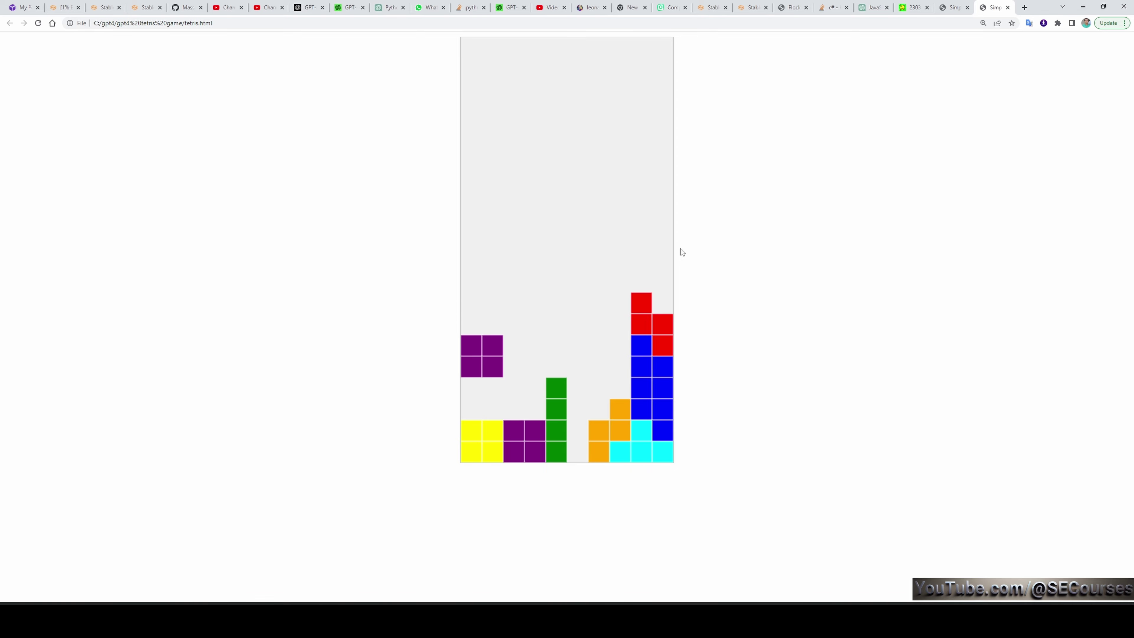
key("Down")
key("Down")
key("Down")
key("Down")
key("Left")
key("Left")
key("Down")
key("Down")
key("Down")
key("Down")
key("Down")
key("Down")
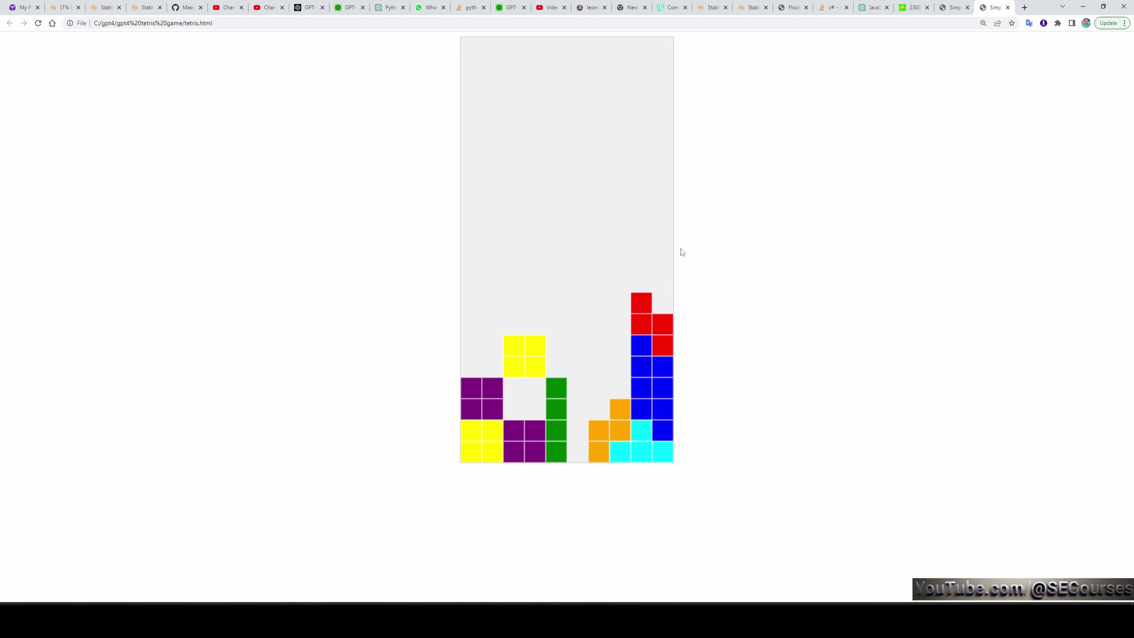
key("Right")
key("Up")
key("Right")
key("Right")
key("Right")
key("Down")
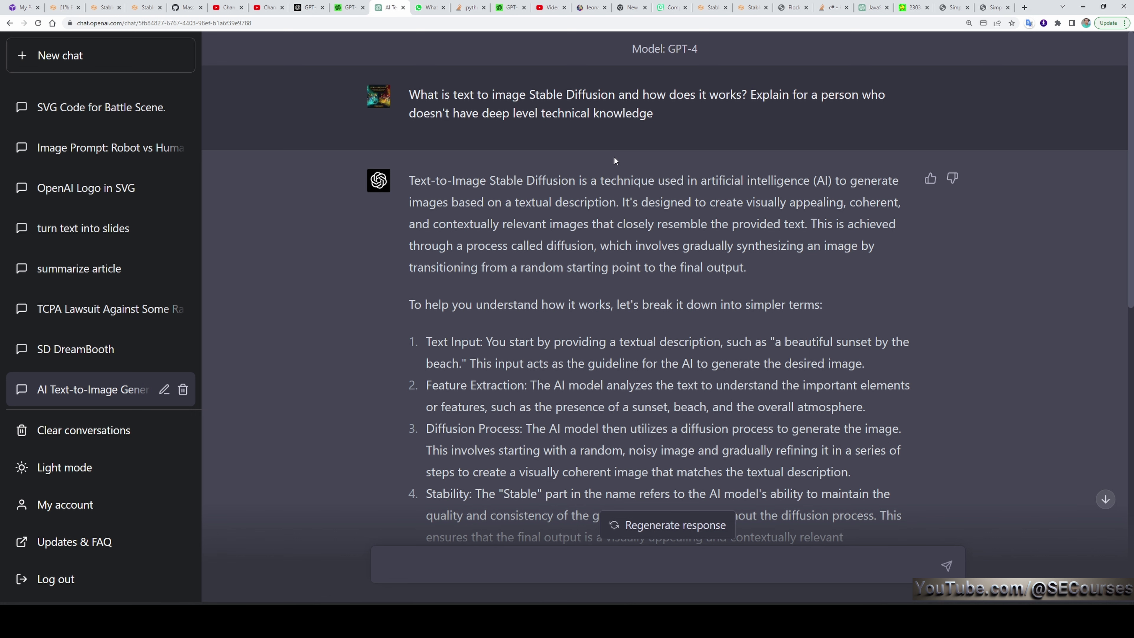
Read down through the simple Stable Diffusion text-to-image explanation.
scroll(949, 362, "down", 2)
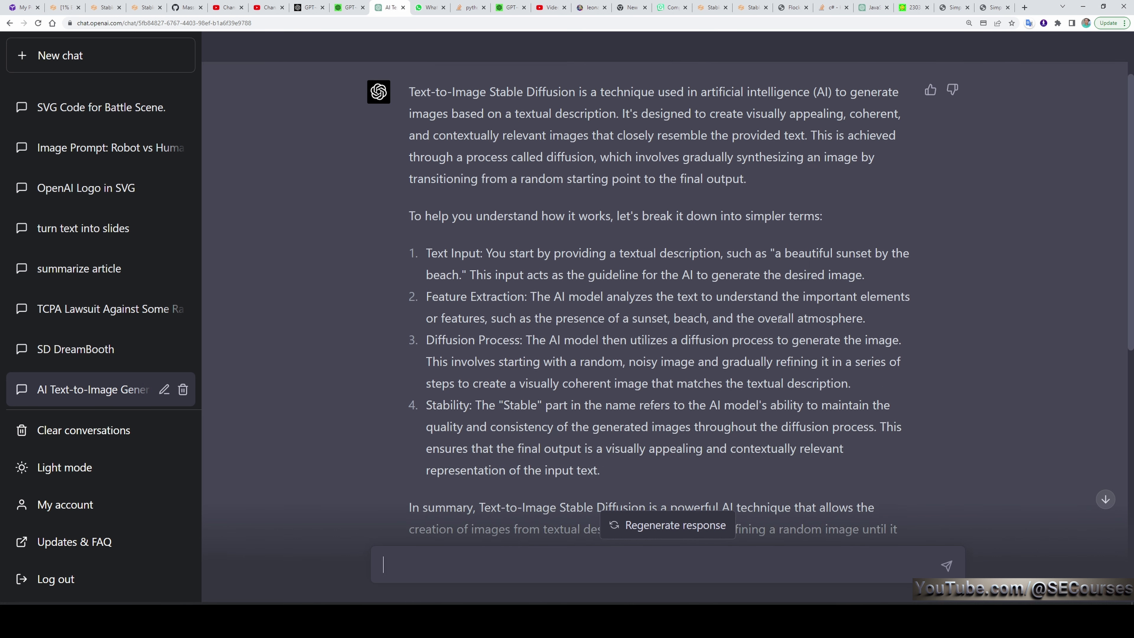
scroll(777, 318, "down", 2)
scroll(777, 320, "down", 1)
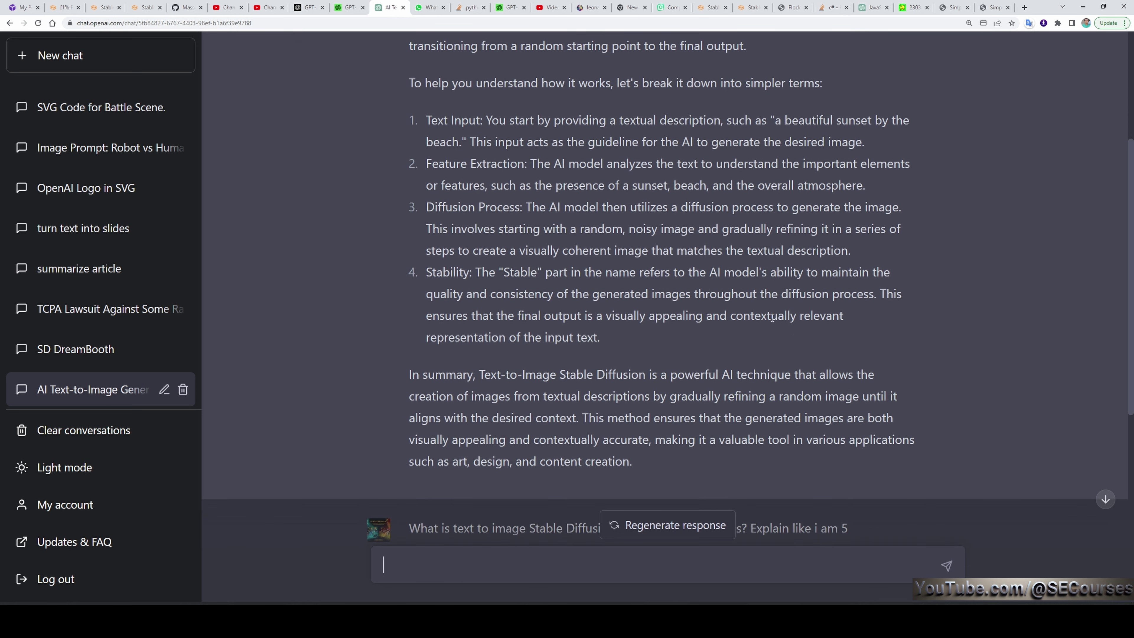
scroll(714, 349, "down", 8)
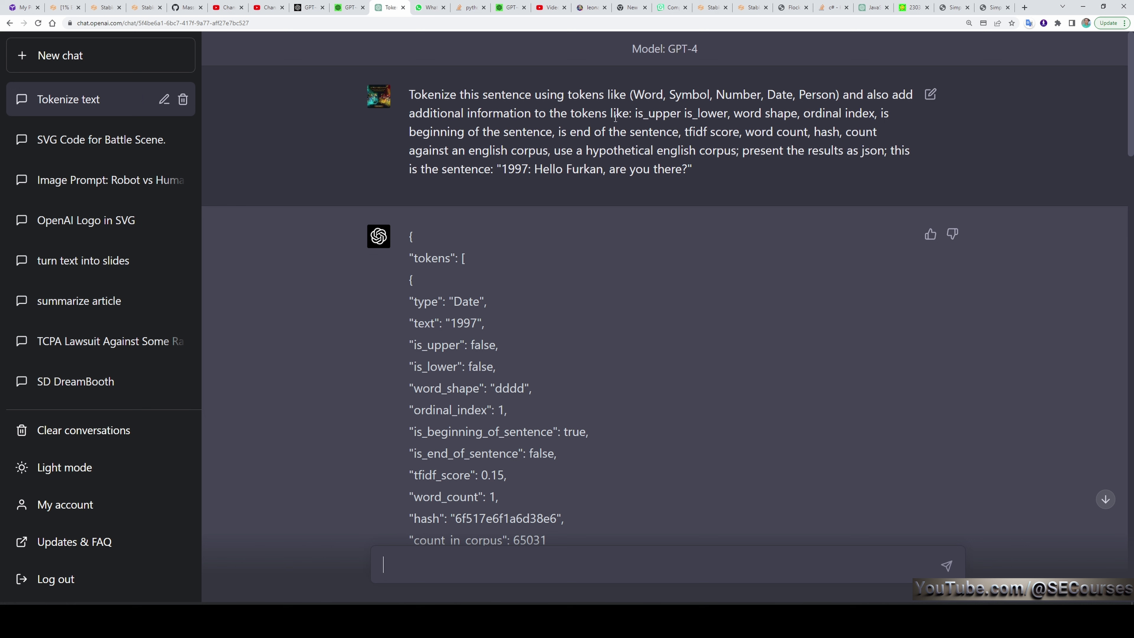
Highlight the sample sentence in the tokenization prompt and scroll to the JSON reply.
left_click_drag(502, 171, 683, 169)
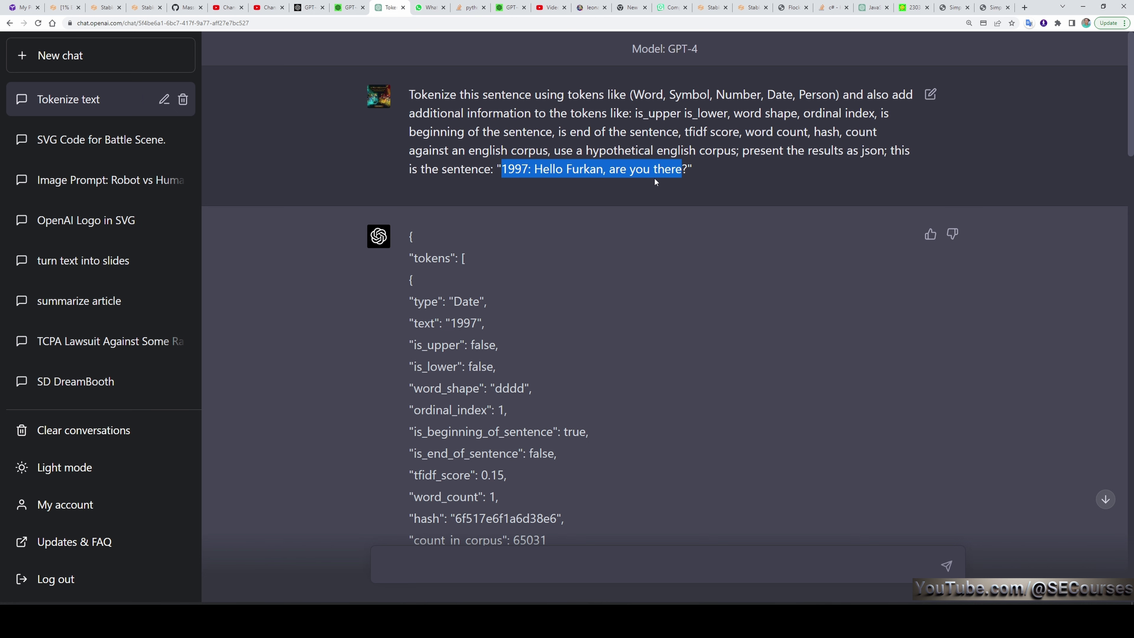
scroll(617, 309, "down", 2)
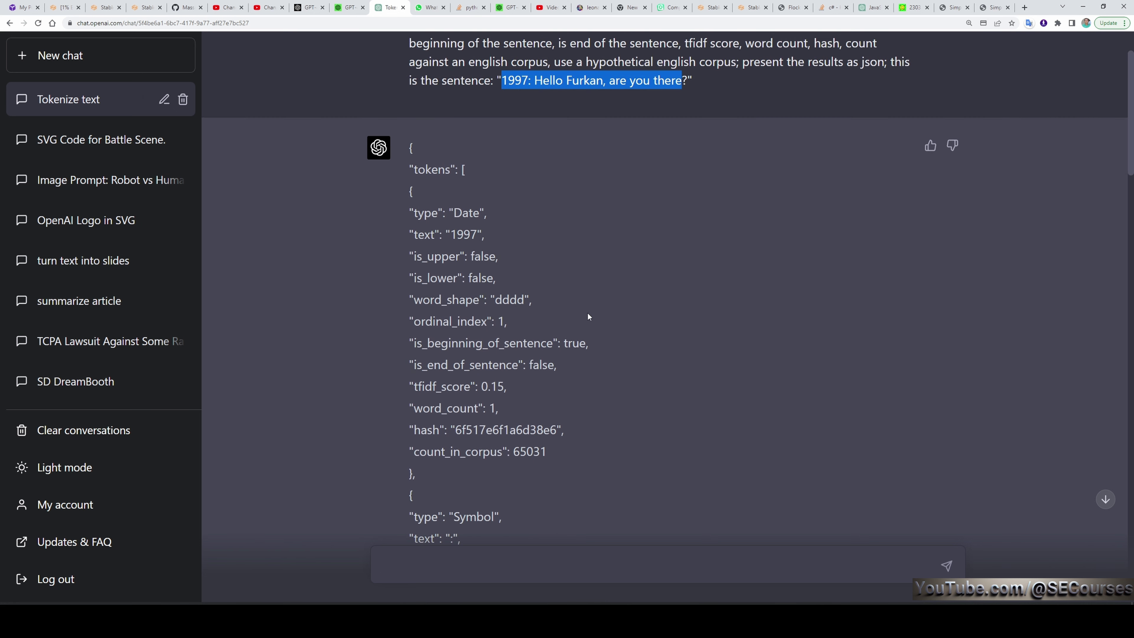
scroll(588, 317, "up", 4)
scroll(596, 315, "down", 4)
scroll(550, 294, "down", 2)
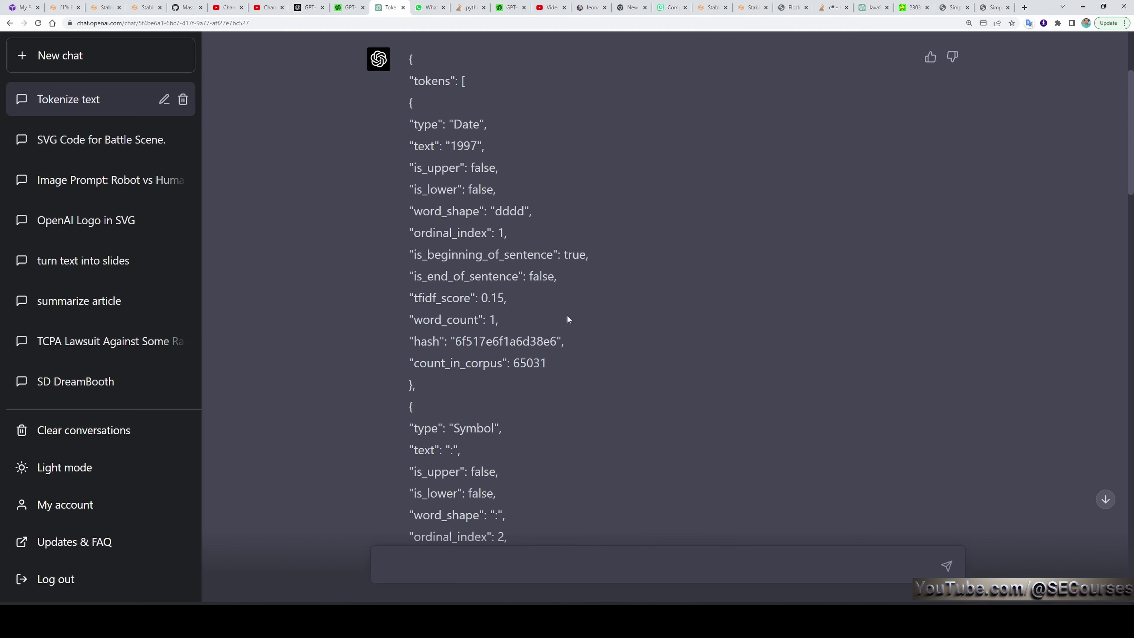
Highlight each JSON field name, from tokens through tfidf_score, then clear the selection.
double_click(432, 81)
double_click(424, 124)
double_click(422, 146)
double_click(432, 168)
double_click(432, 190)
double_click(433, 212)
double_click(433, 233)
double_click(432, 255)
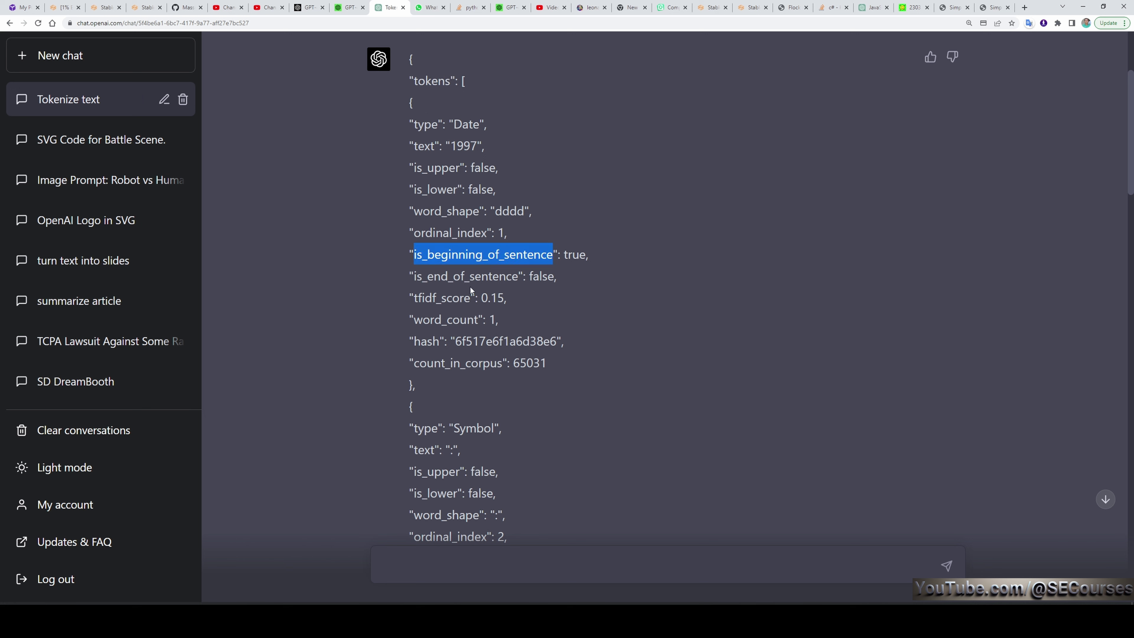
double_click(456, 277)
double_click(441, 298)
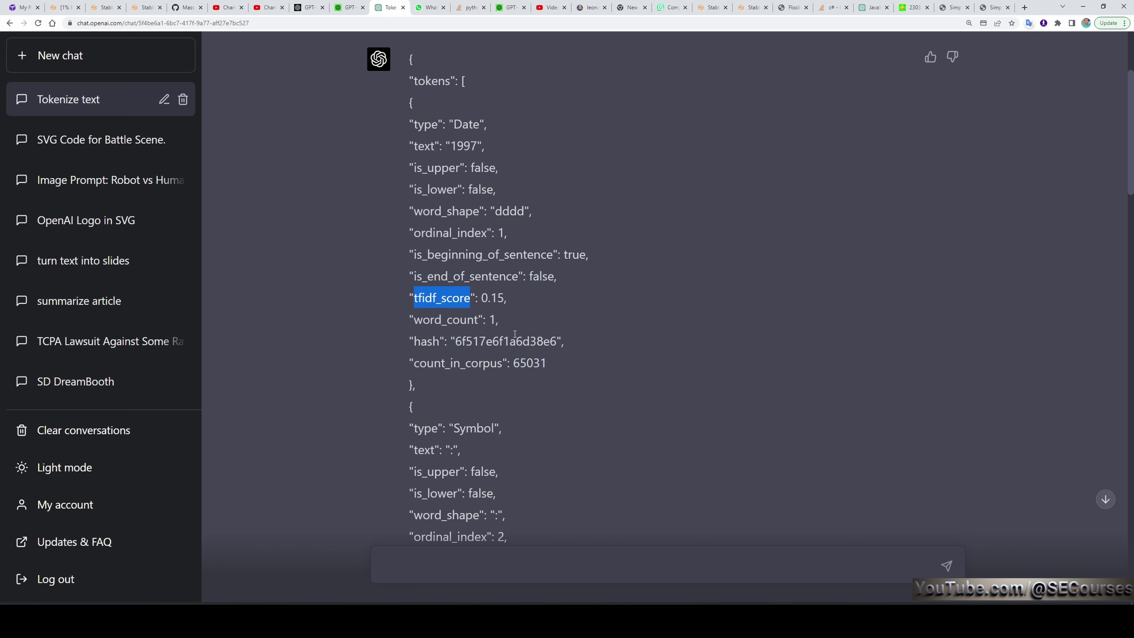
left_click(454, 333)
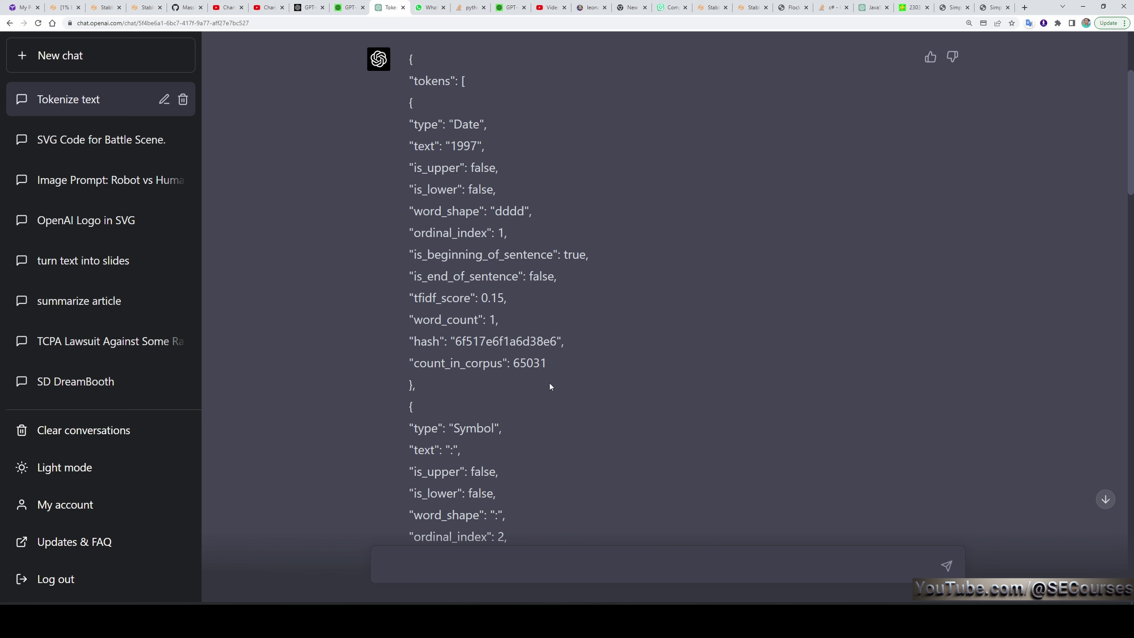
scroll(621, 65, "up", 2)
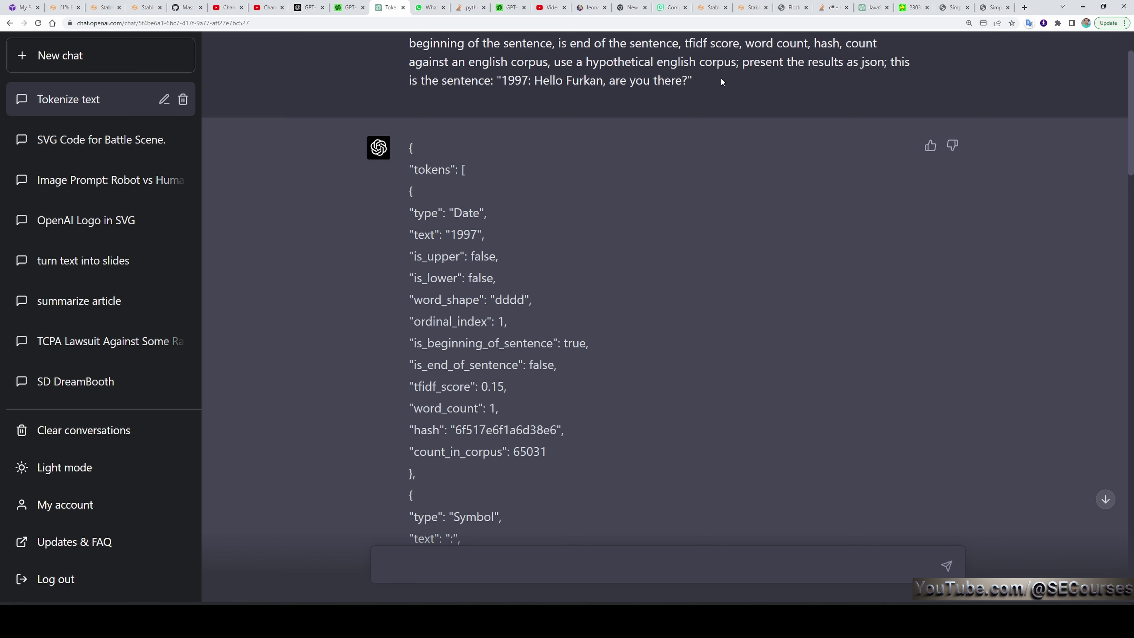
scroll(483, 360, "down", 1)
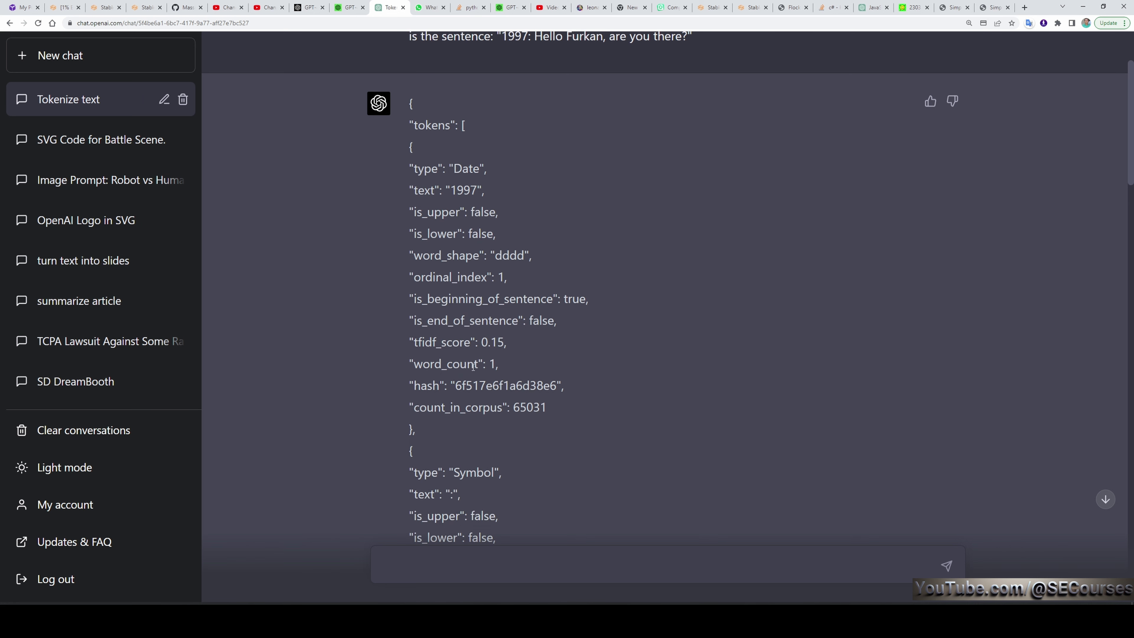
scroll(564, 223, "up", 1)
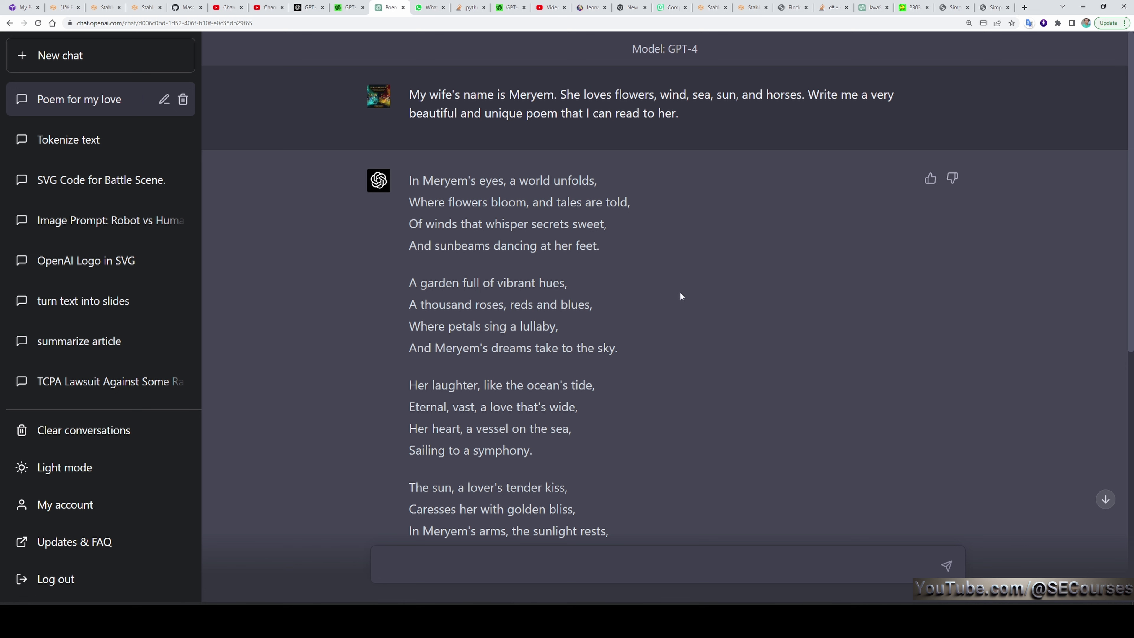
Scroll to the end of the rhyming poem for the user's wife.
scroll(679, 299, "down", 2)
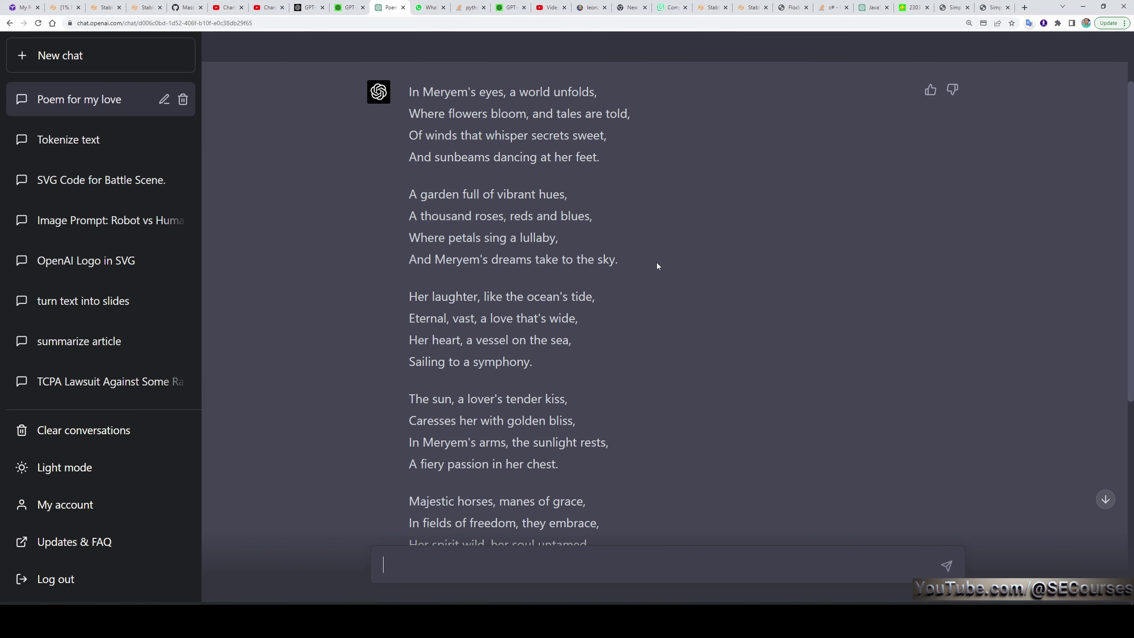
scroll(656, 277, "down", 5)
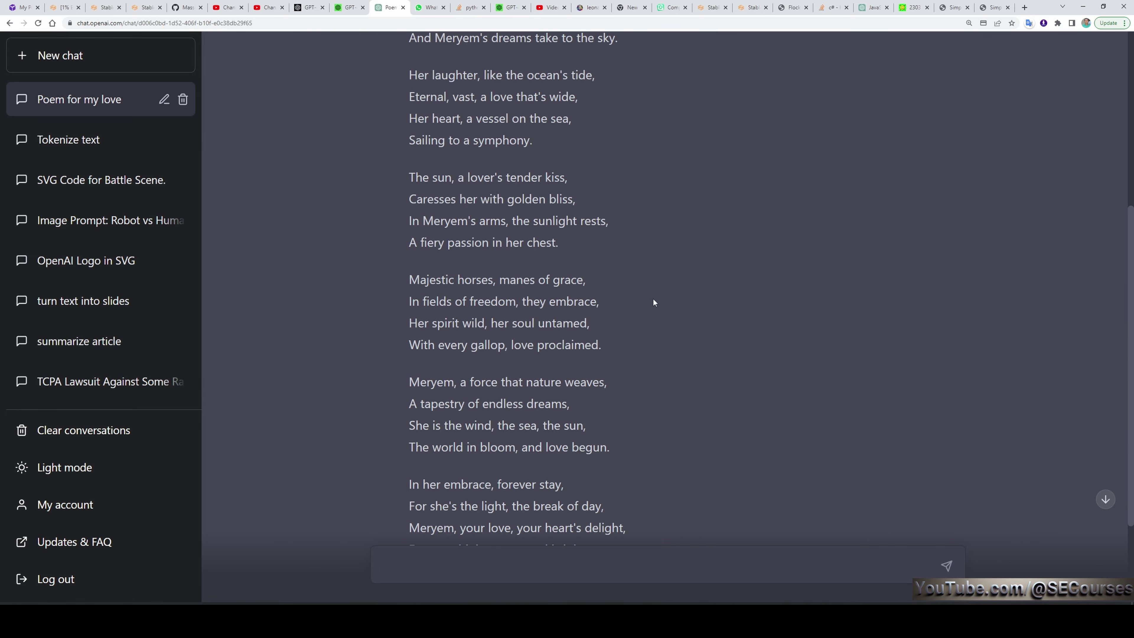
scroll(653, 303, "down", 1)
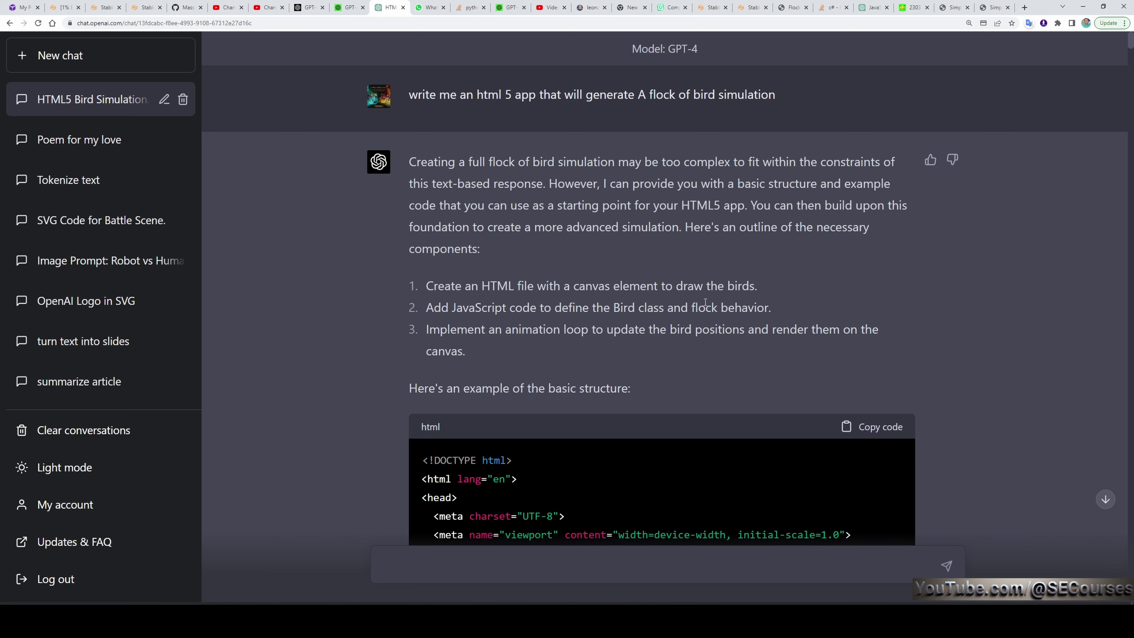
Scroll through the bird-flock HTML code and the update() method reply.
scroll(715, 290, "down", 5)
scroll(685, 319, "down", 3)
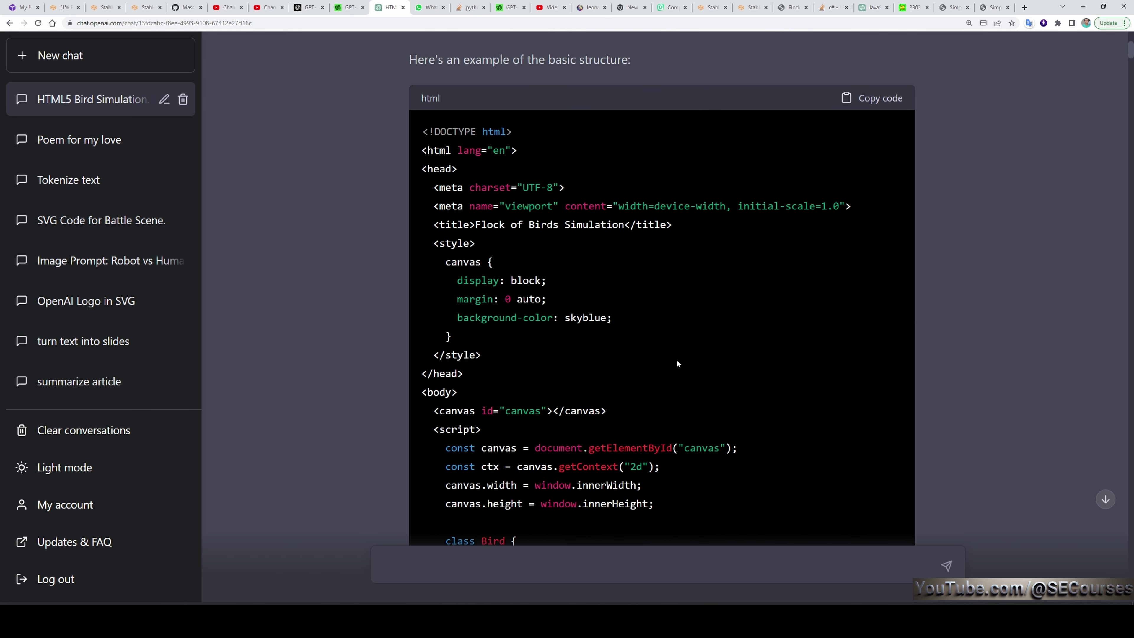
scroll(698, 365, "down", 15)
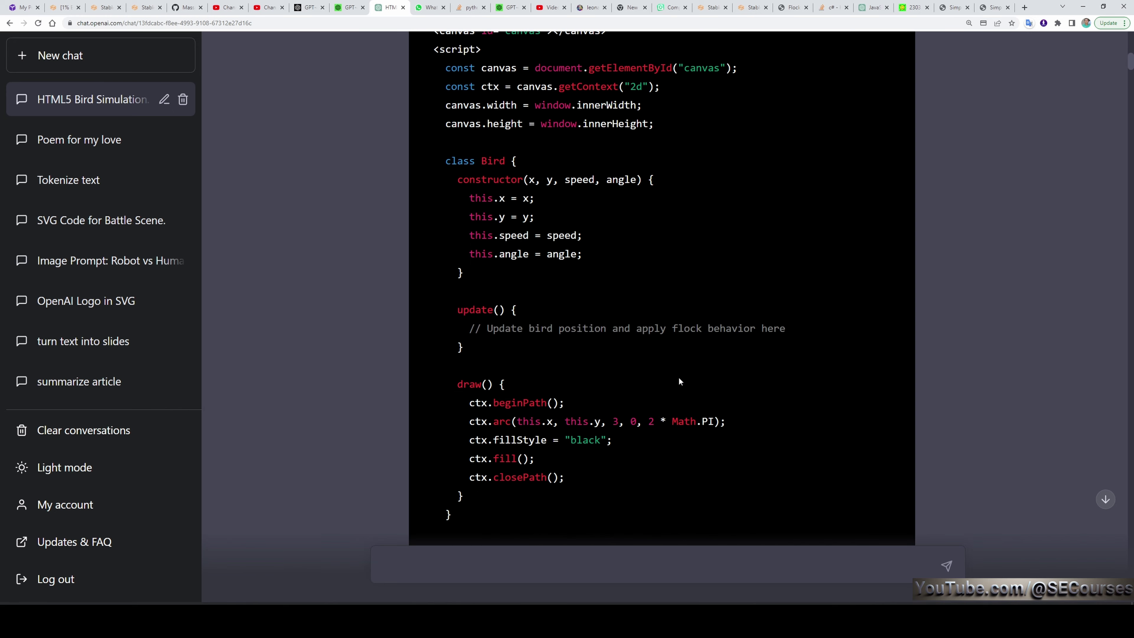
scroll(666, 414, "down", 9)
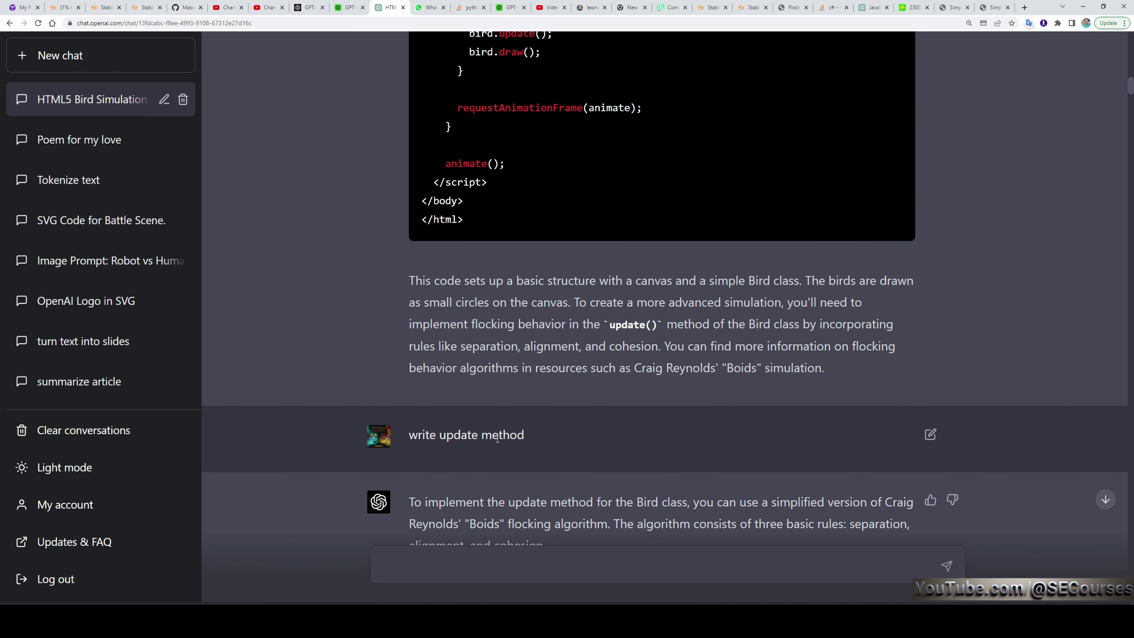
scroll(505, 438, "down", 16)
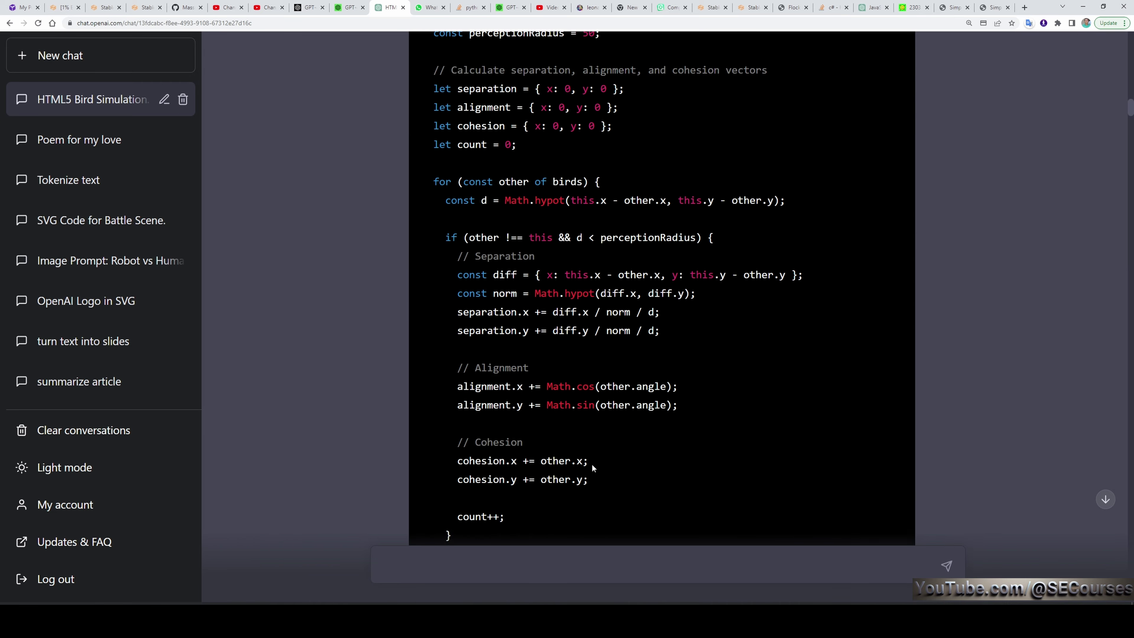
scroll(585, 474, "down", 18)
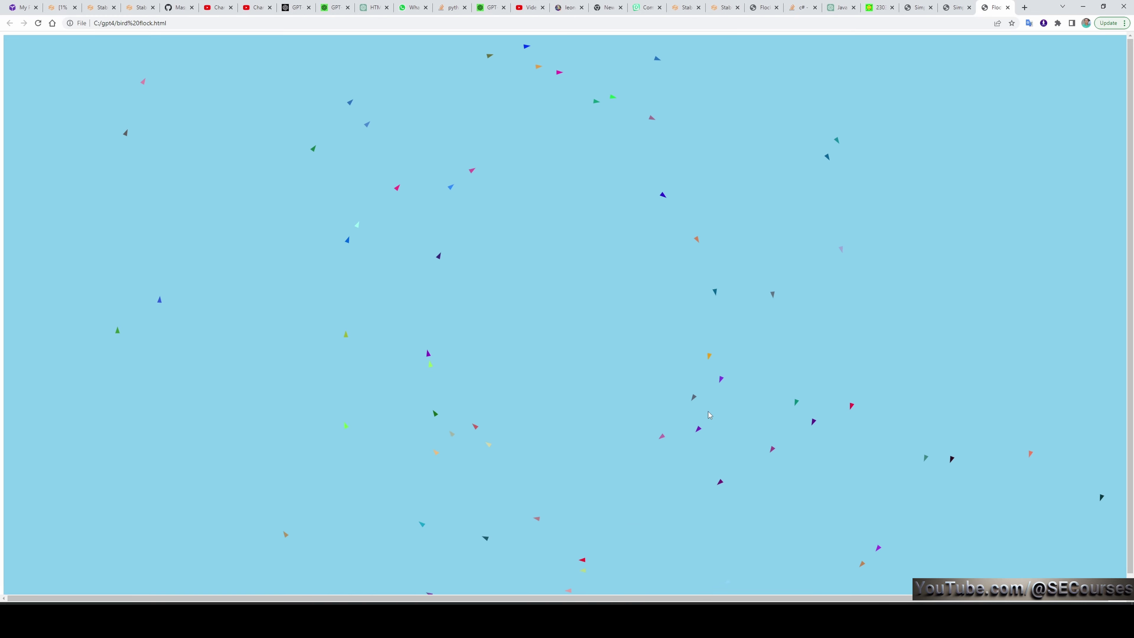
Switch to Notepad++ and scroll down through the bird flock.html source.
key("alt+Tab")
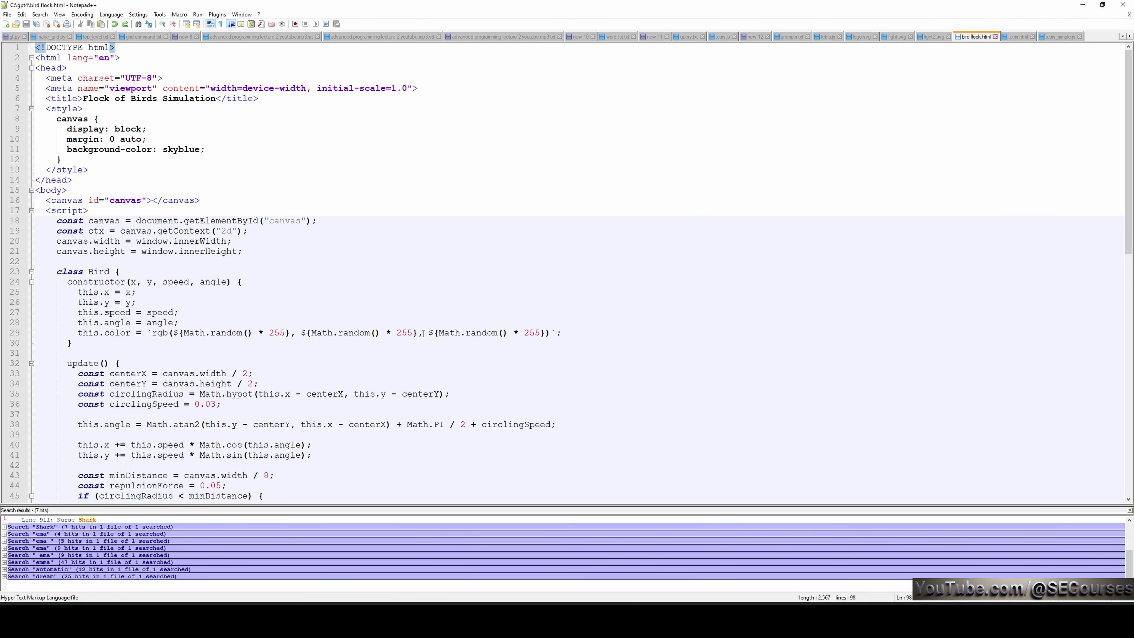
scroll(457, 324, "down", 6)
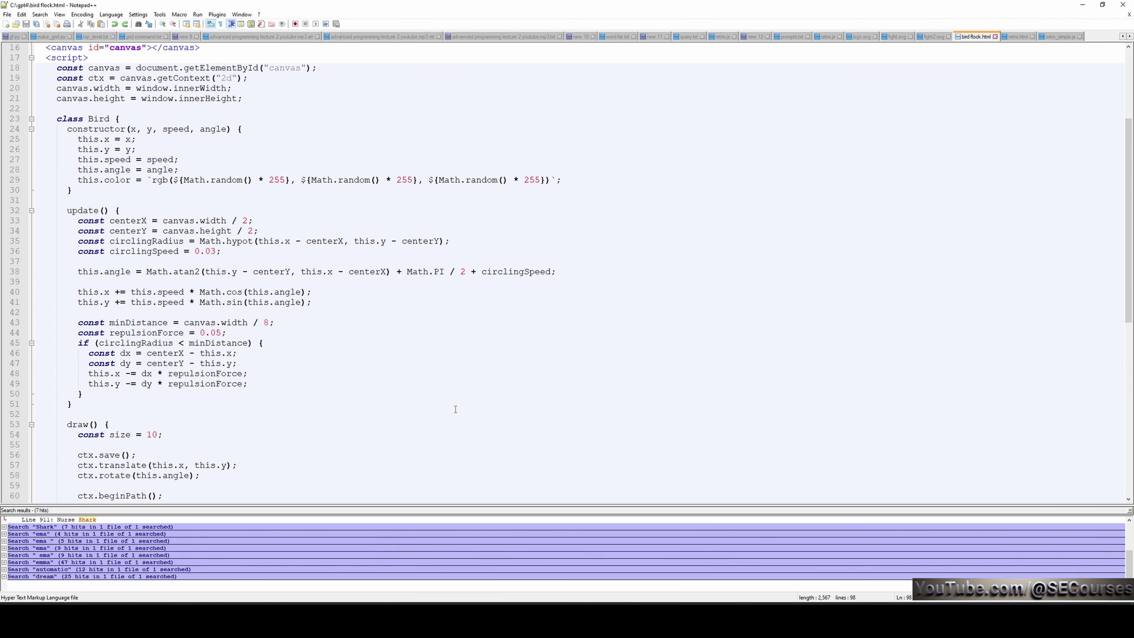
scroll(415, 420, "down", 6)
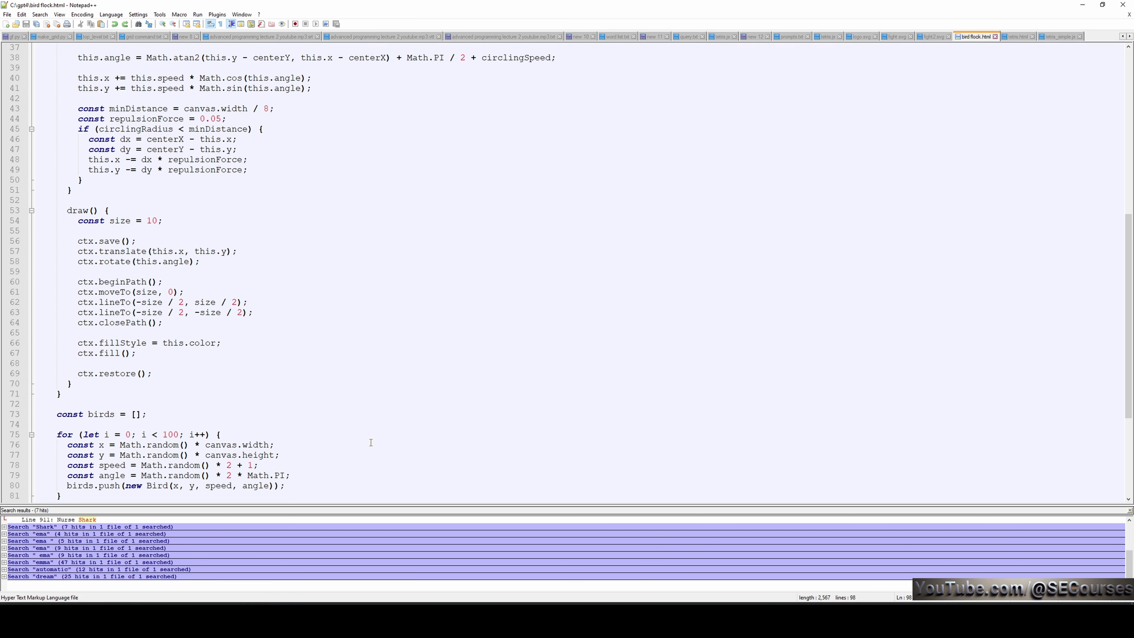
scroll(371, 440, "down", 5)
scroll(332, 357, "down", 1)
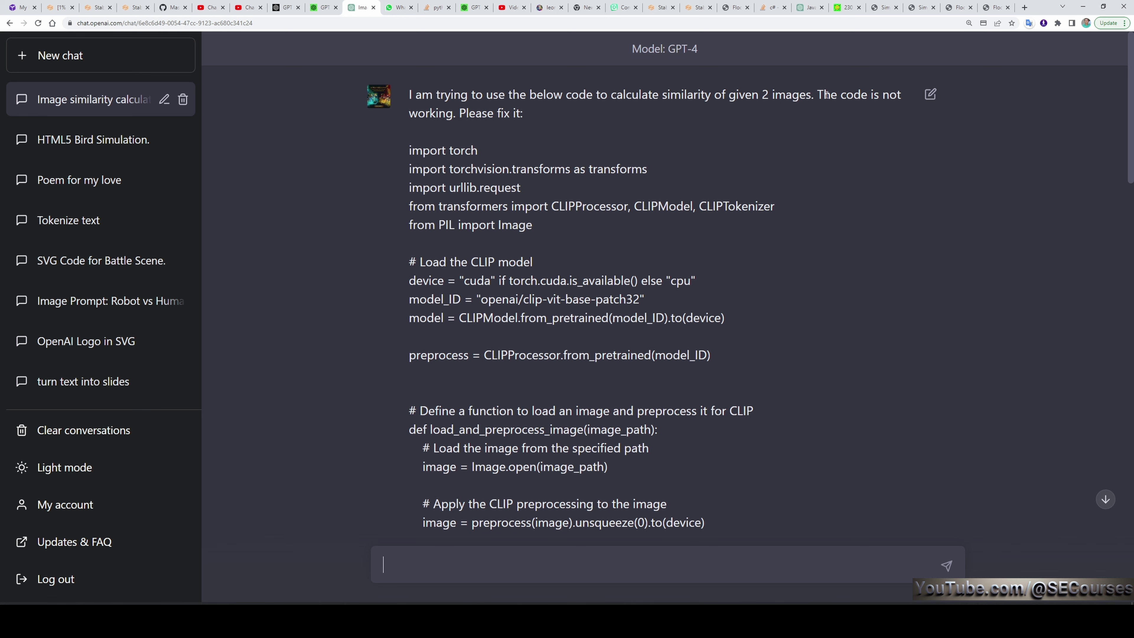
Scroll the Image similarity chat back up to the CLIP code using openai/clip-vit-base-patch32.
scroll(745, 291, "down", 15)
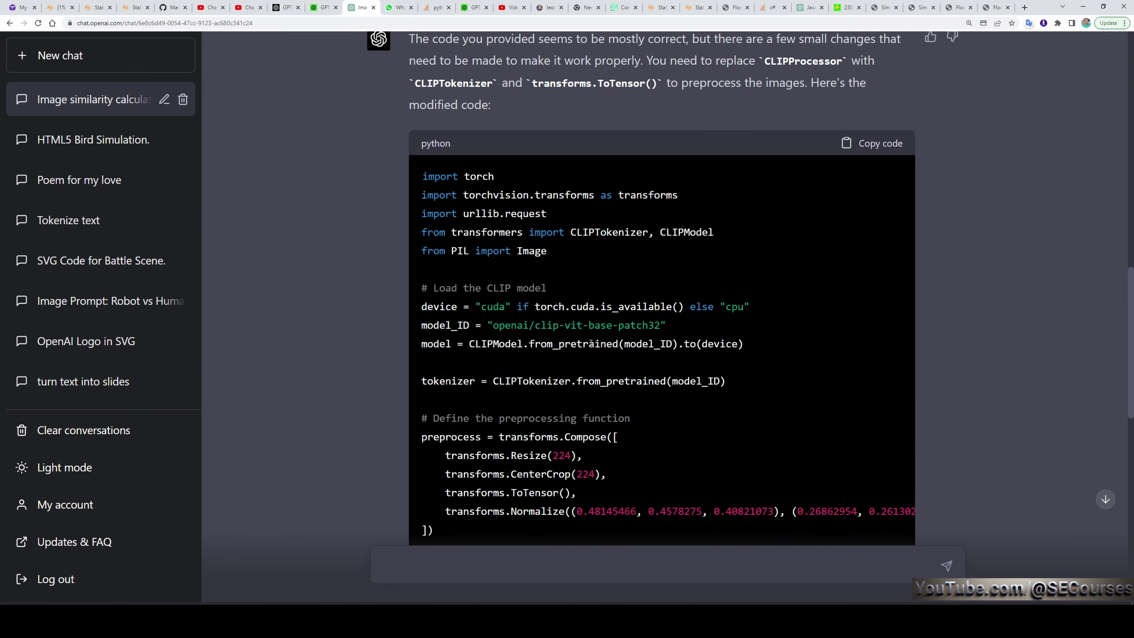
scroll(730, 334, "down", 5)
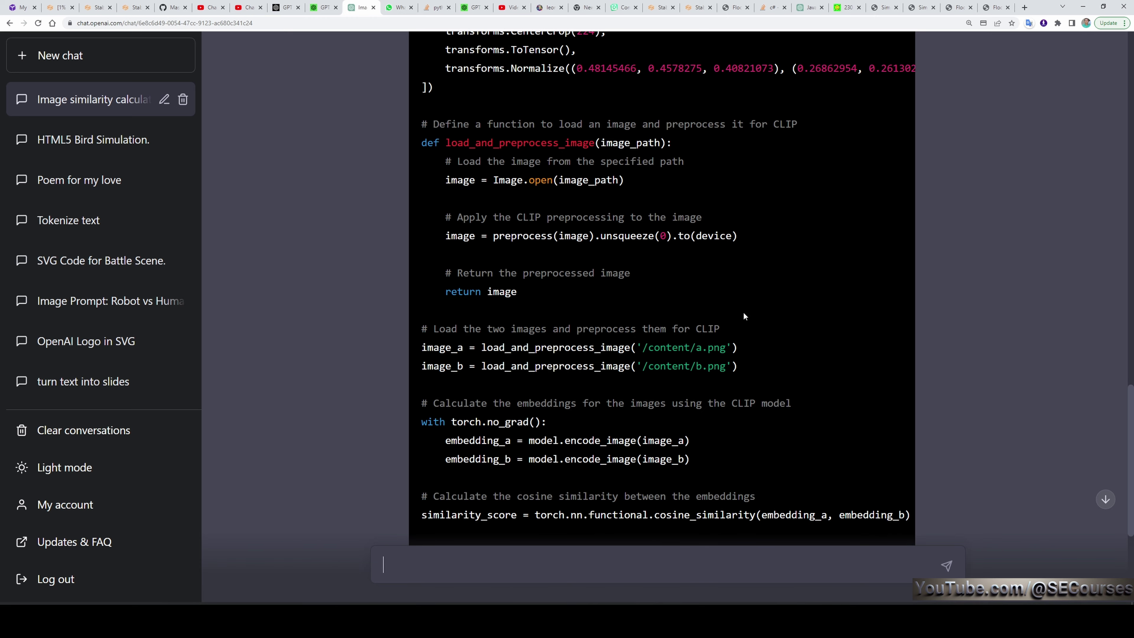
scroll(936, 345, "up", 20)
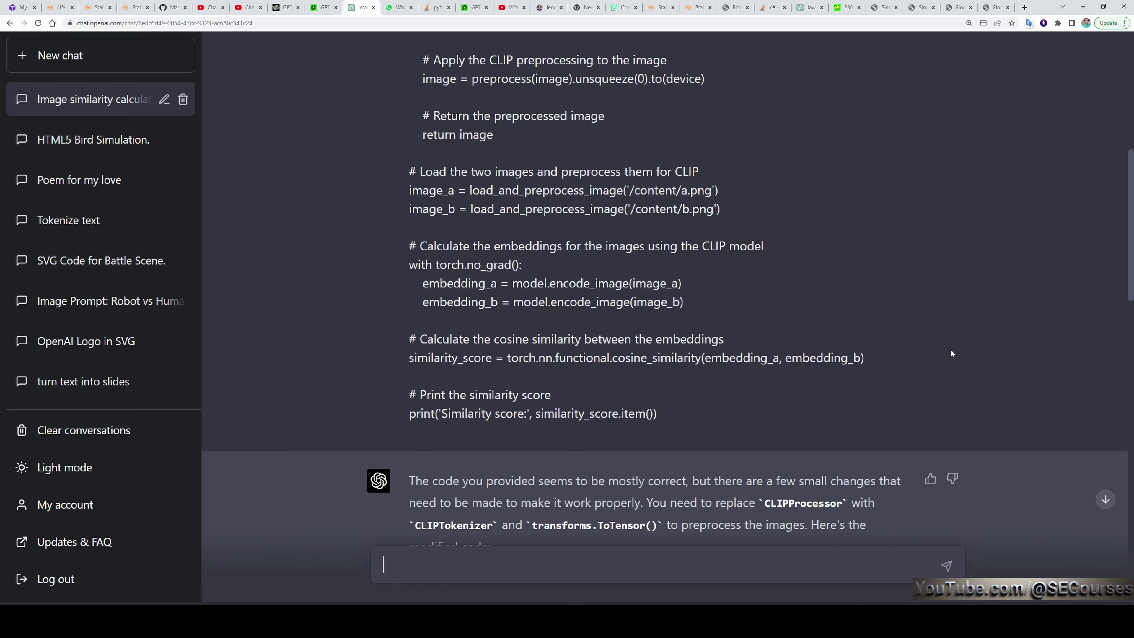
scroll(739, 318, "up", 10)
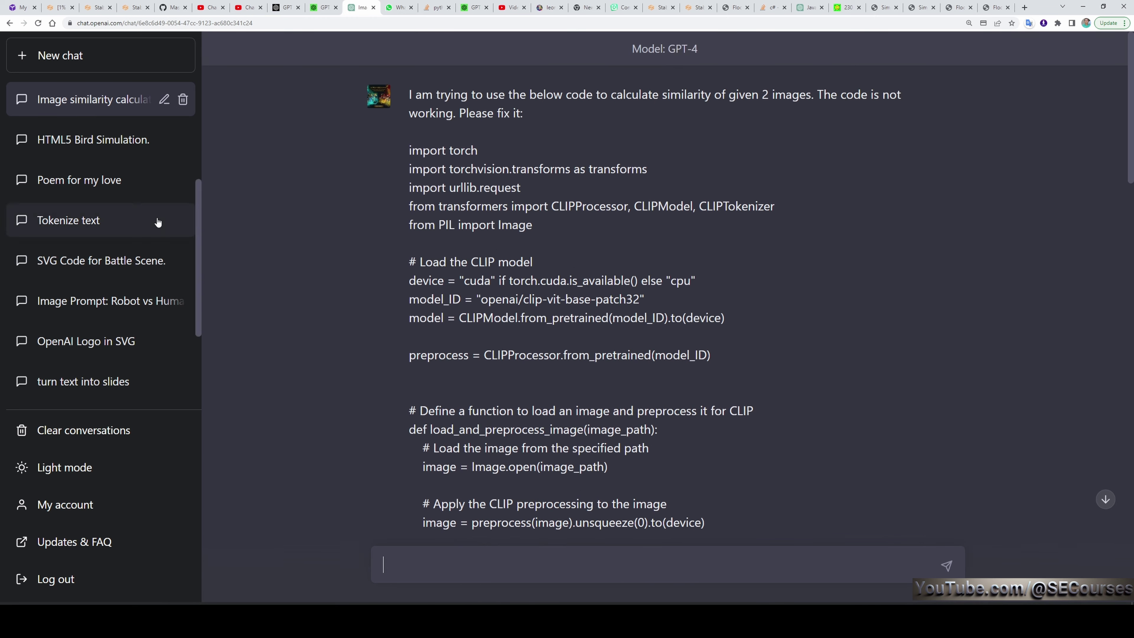
scroll(107, 224, "up", 4)
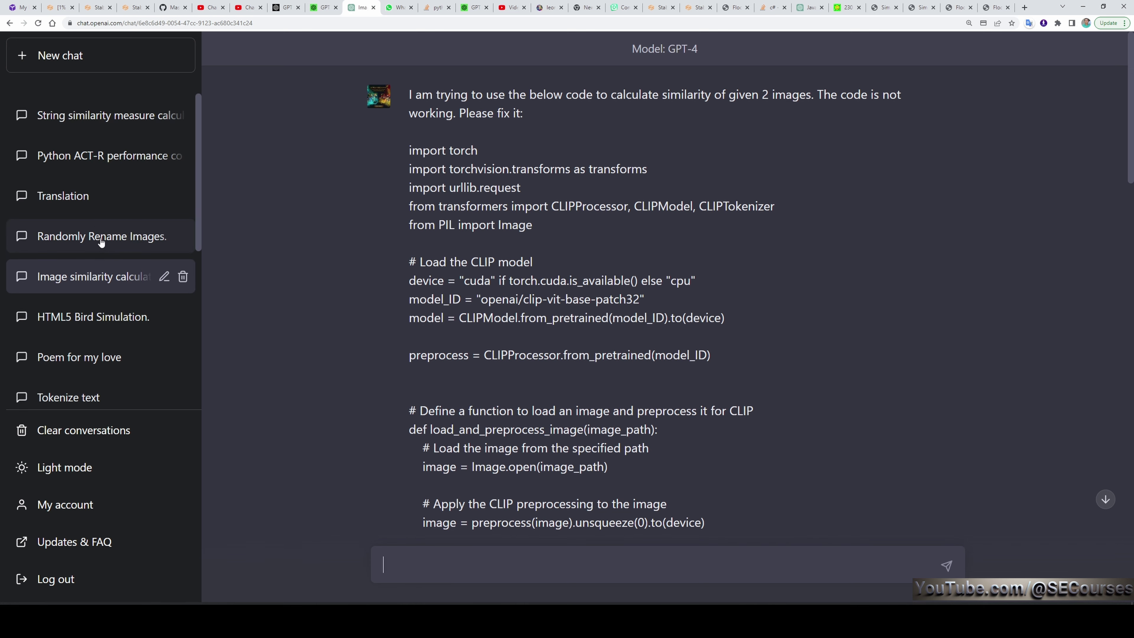
Open the 'Randomly Rename Images' chat and scroll through its bash reply.
left_click(94, 239)
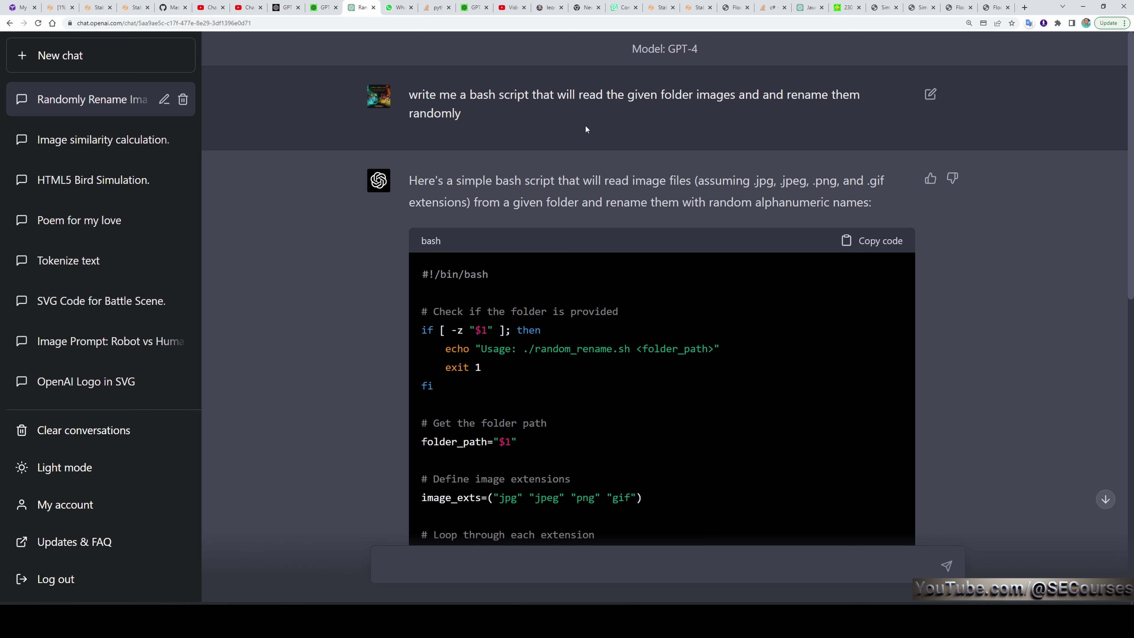
scroll(588, 148, "down", 4)
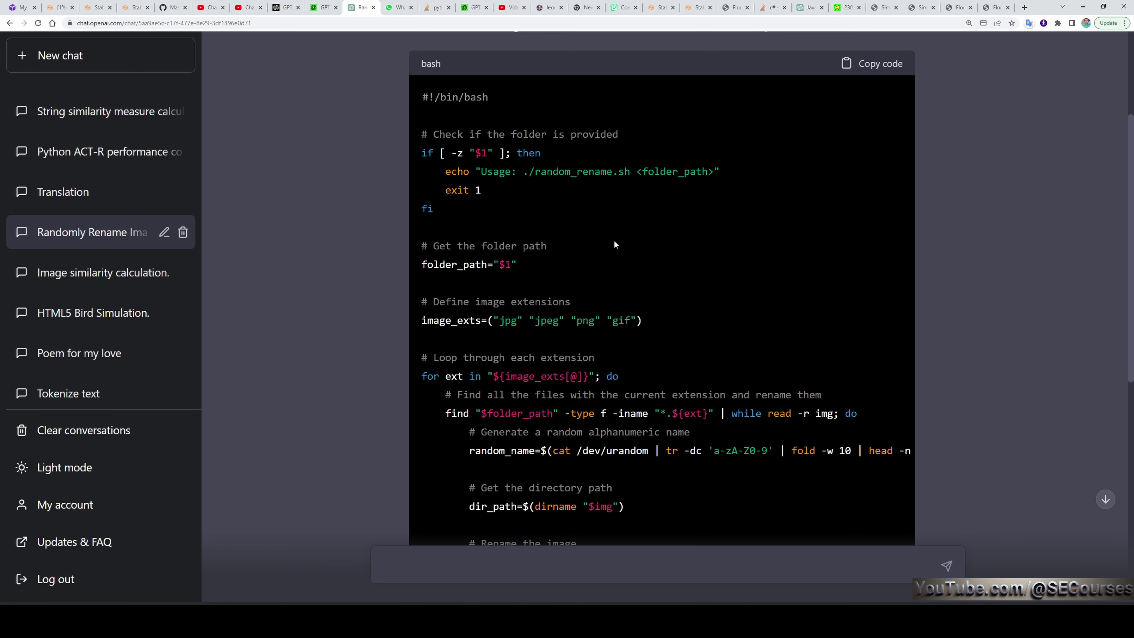
scroll(703, 267, "down", 2)
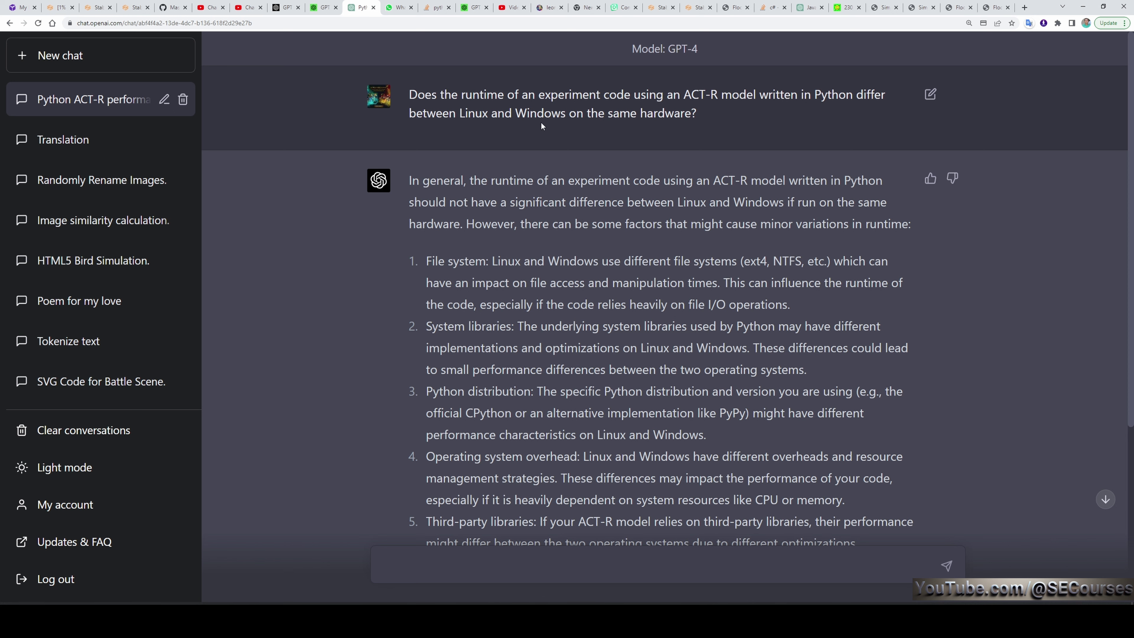
Scroll through GPT-4's C# Levenshtein distance implementation.
scroll(742, 129, "down", 2)
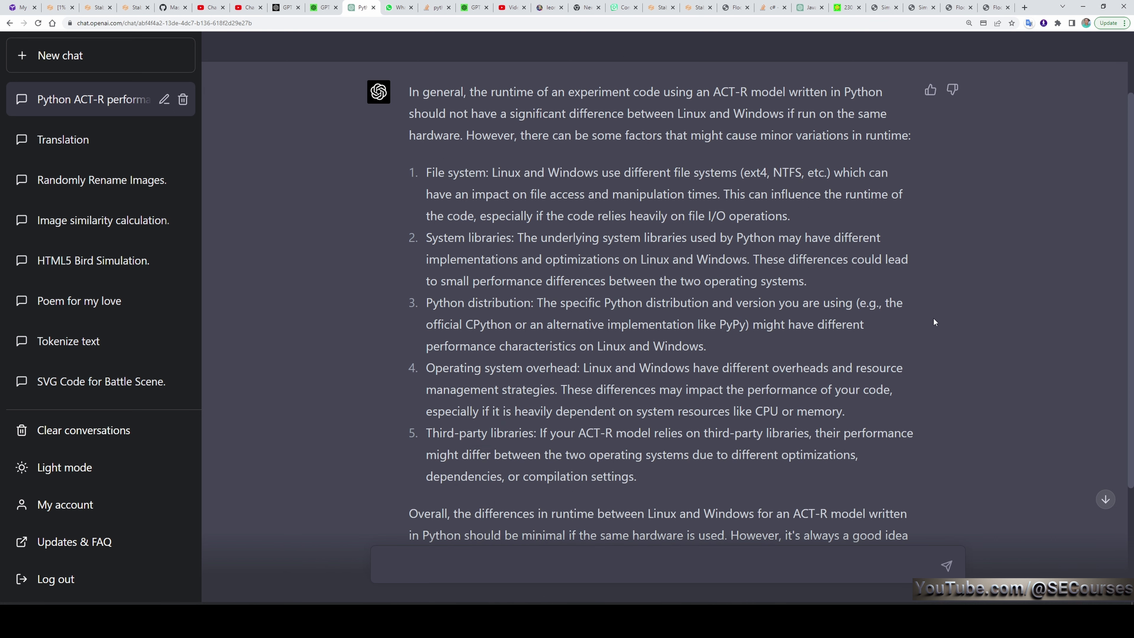
scroll(932, 318, "down", 2)
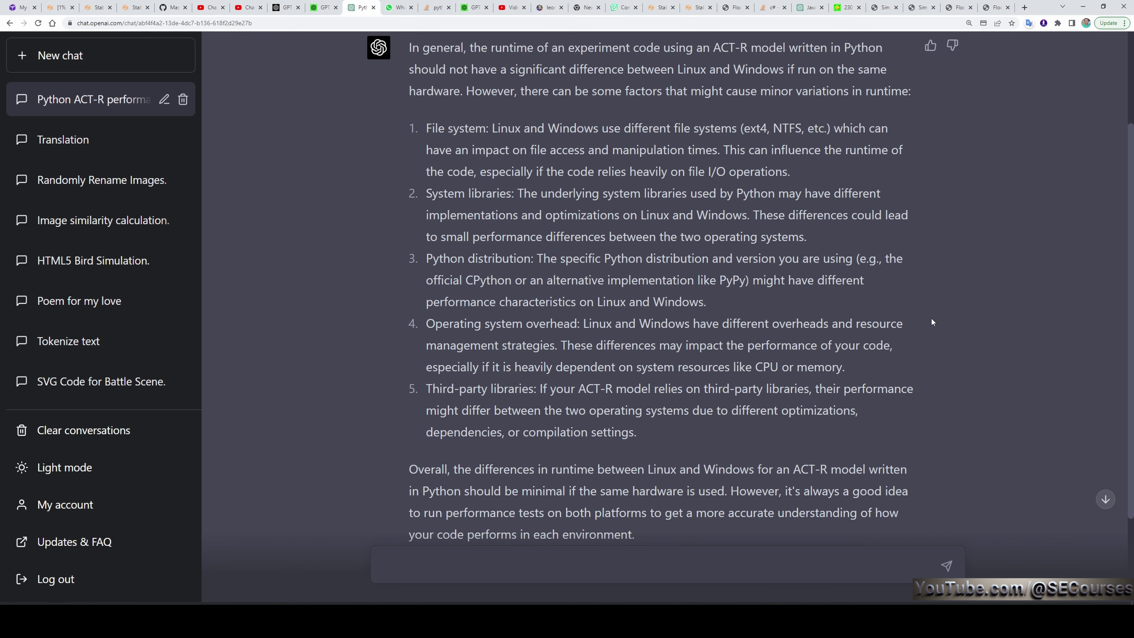
scroll(926, 315, "up", 1)
scroll(924, 313, "down", 1)
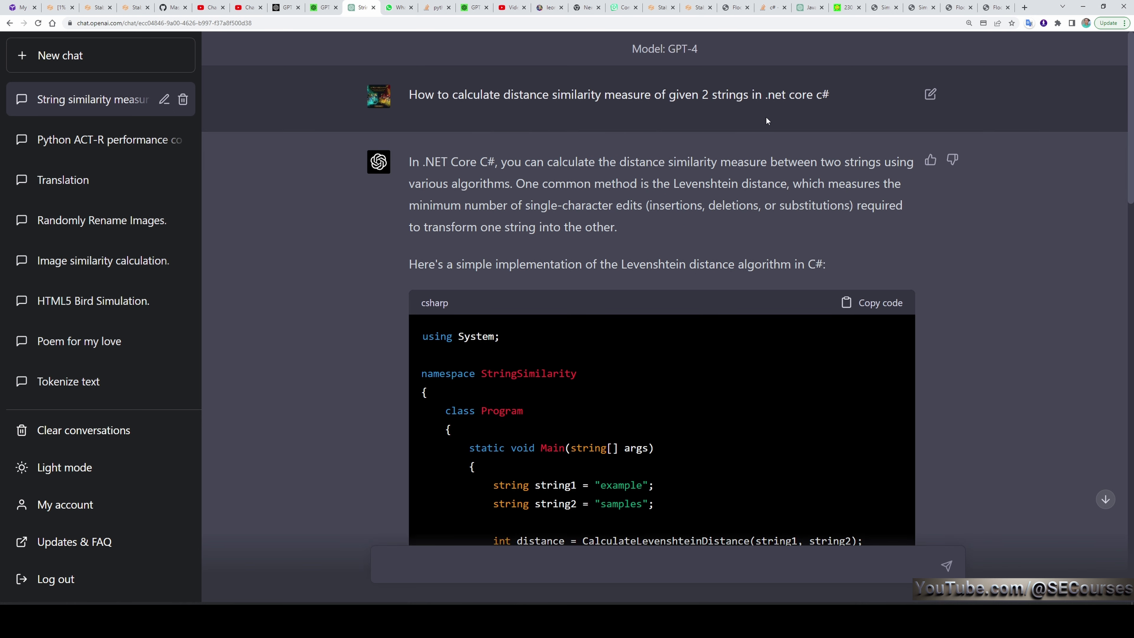
Switch to the Stack Overflow string-distance question to compare its answer.
left_click(770, 5)
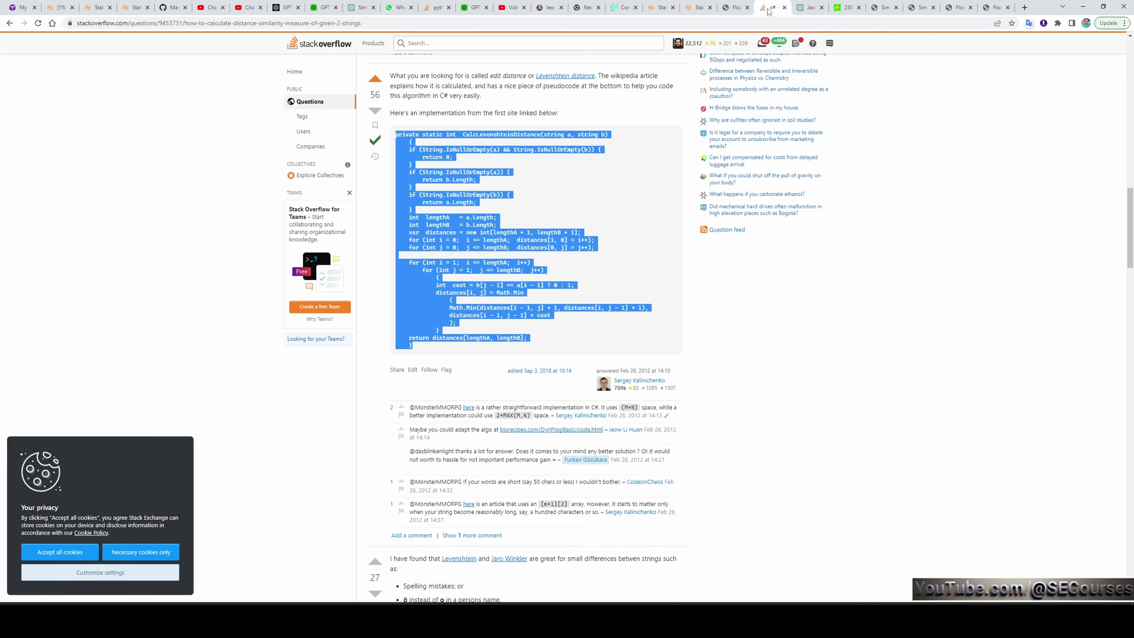
scroll(766, 278, "up", 10)
scroll(766, 278, "up", 6)
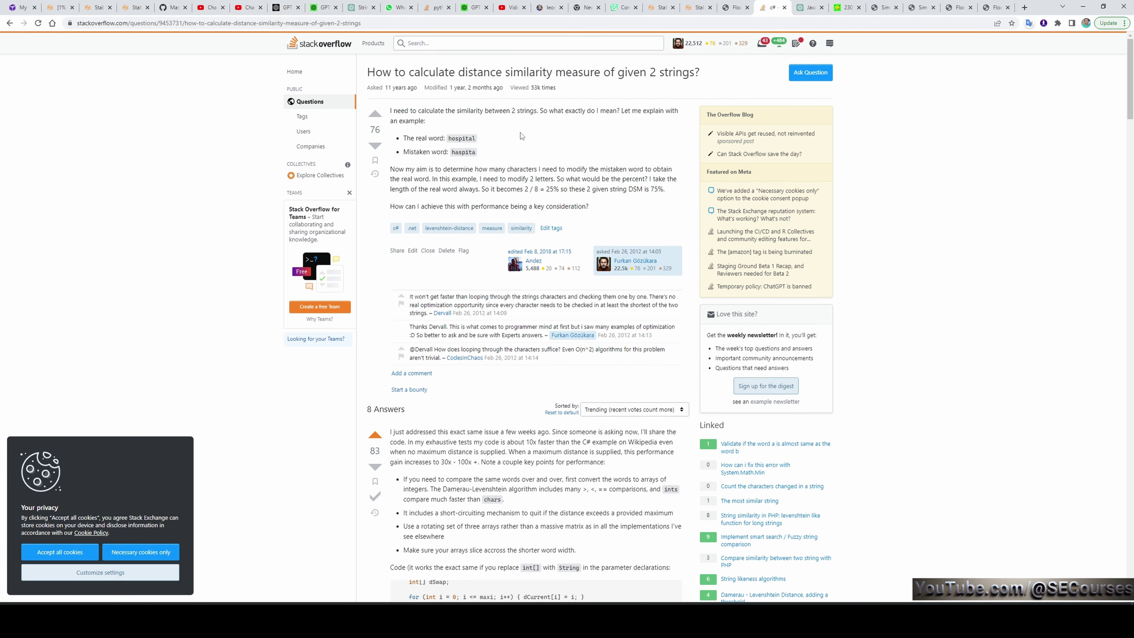
Return to ChatGPT and scroll through GPT-4's C# Levenshtein answer.
left_click(361, 7)
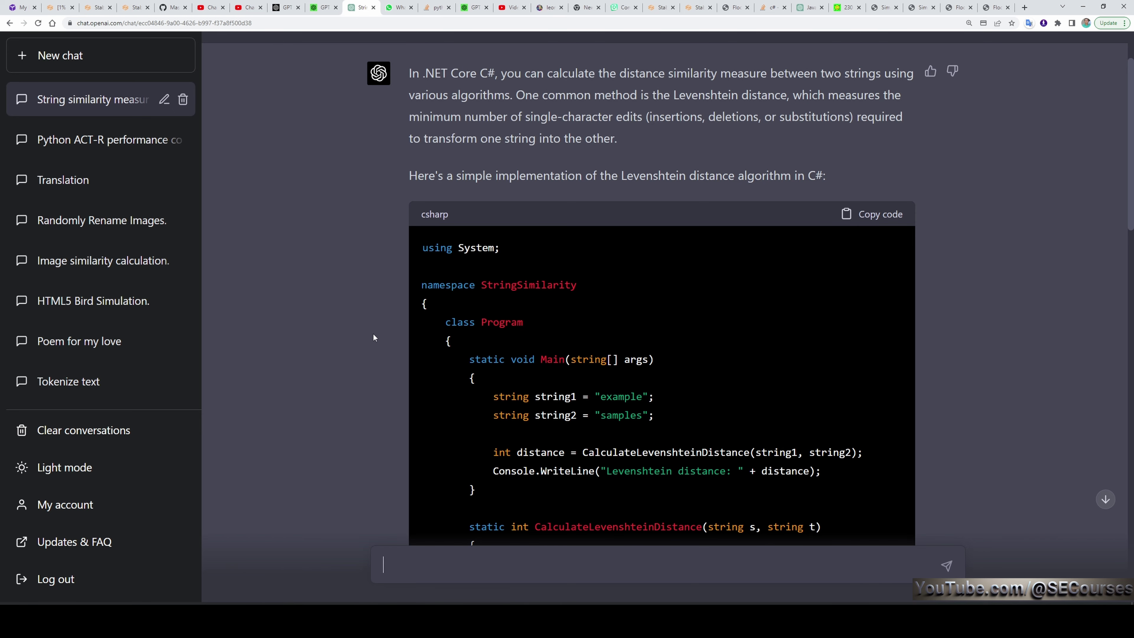
scroll(371, 339, "down", 3)
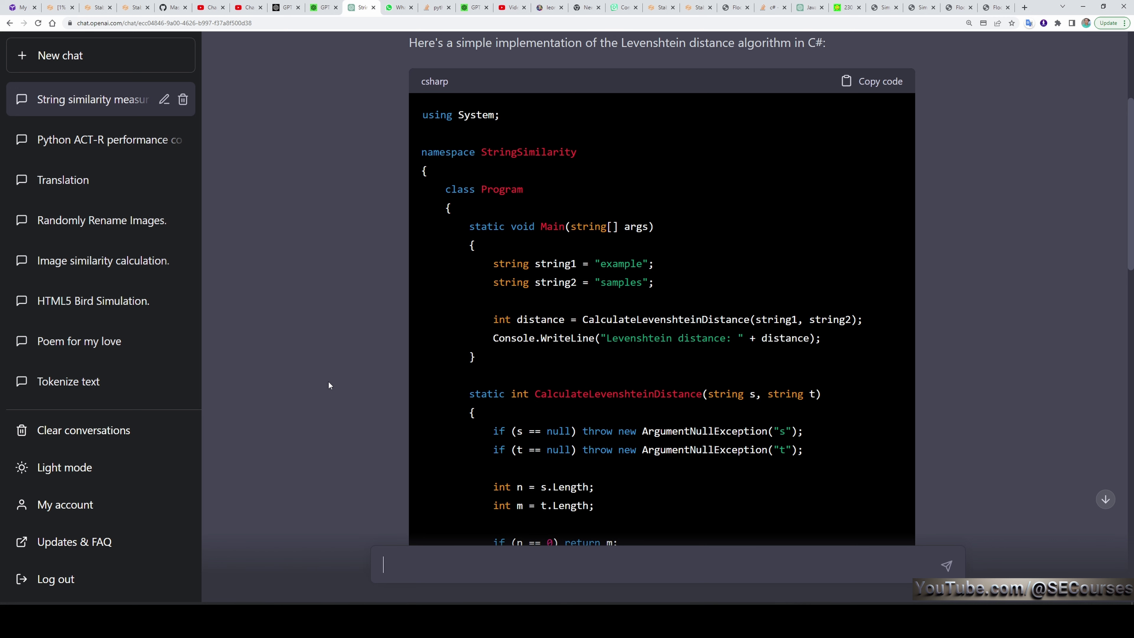
scroll(384, 363, "down", 3)
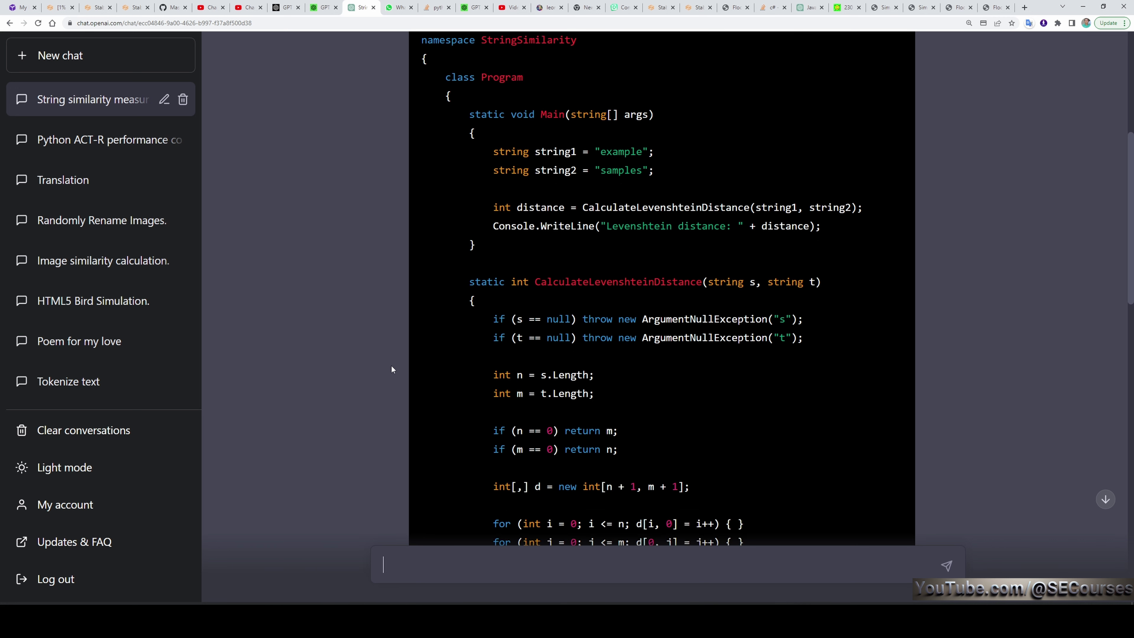
scroll(394, 376, "down", 3)
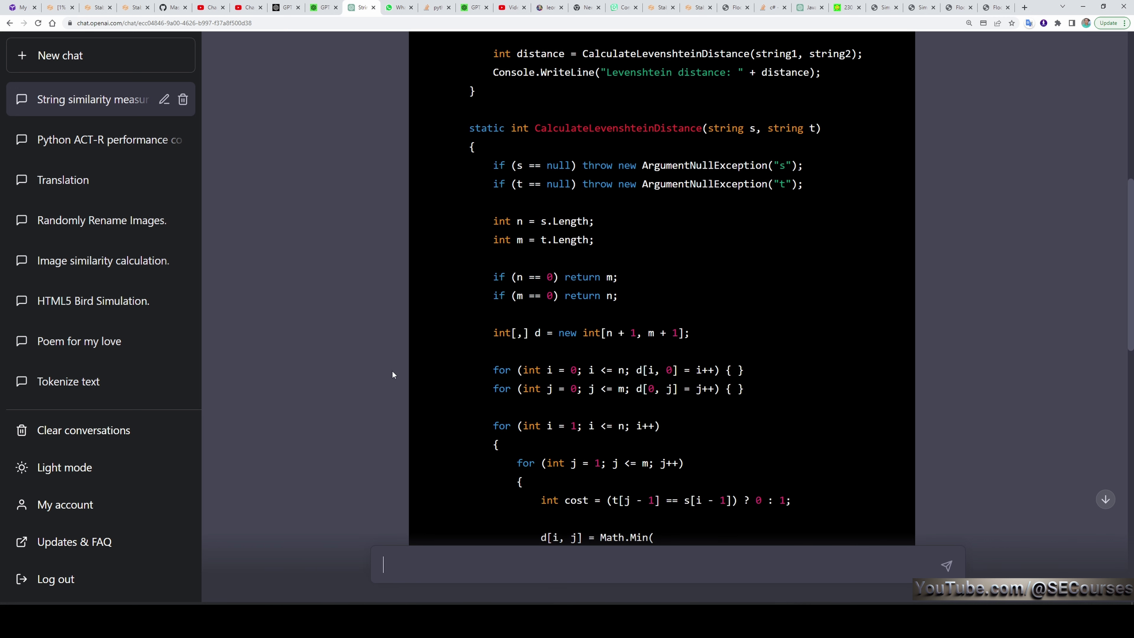
scroll(392, 371, "down", 2)
scroll(392, 372, "down", 2)
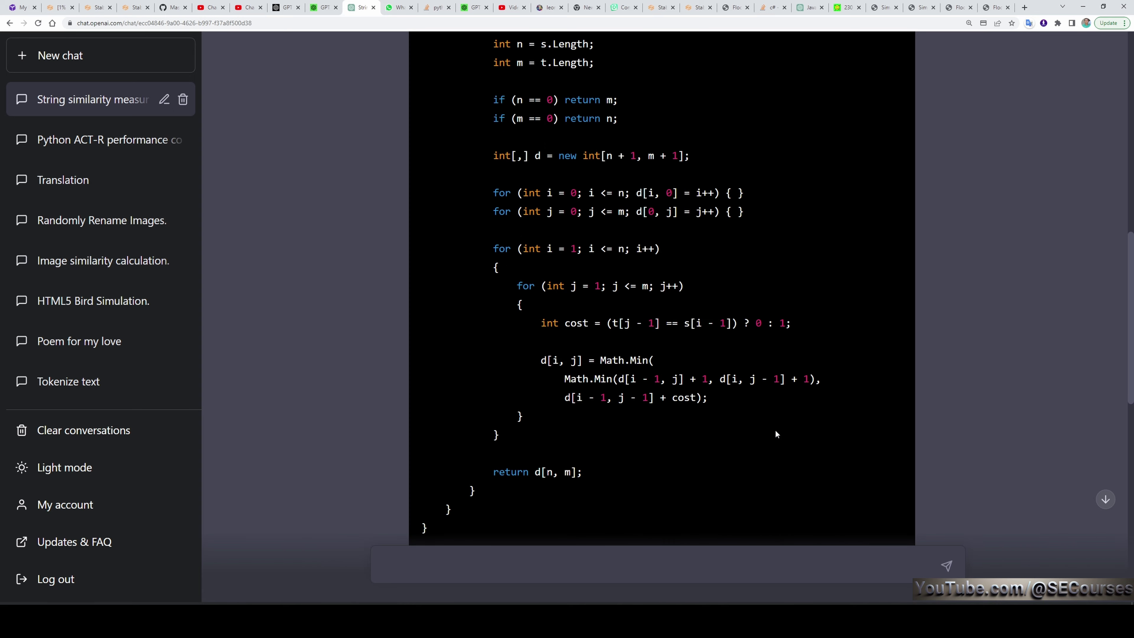
scroll(773, 430, "up", 6)
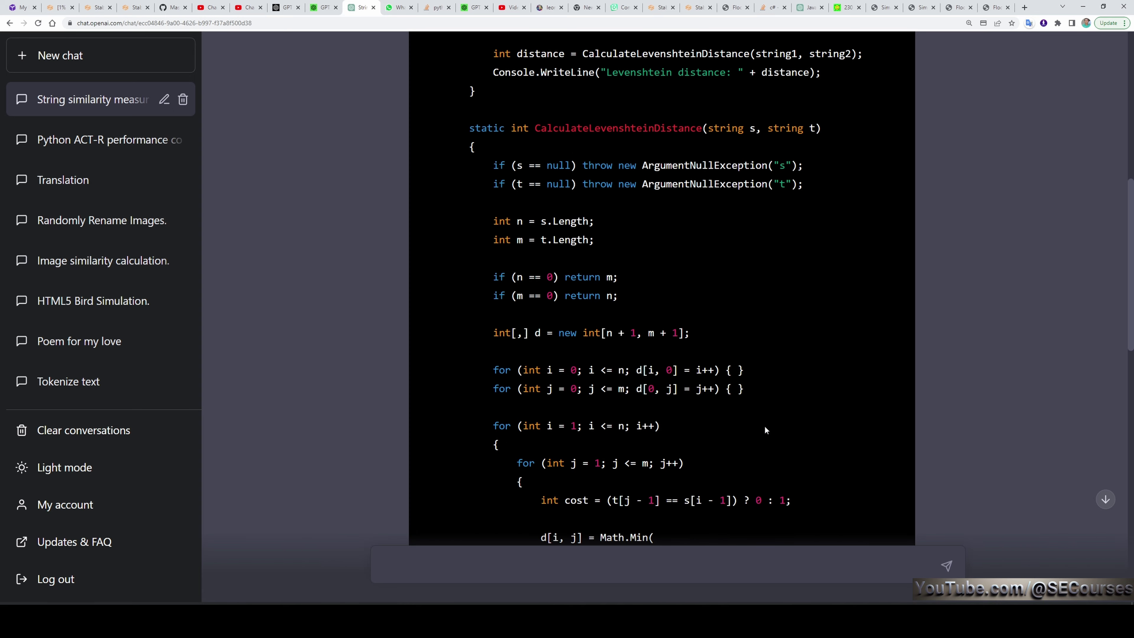
Go back to the Stack Overflow answer's code and zoom the page in two steps.
left_click(765, 4)
scroll(650, 370, "down", 8)
key("ctrl+plus")
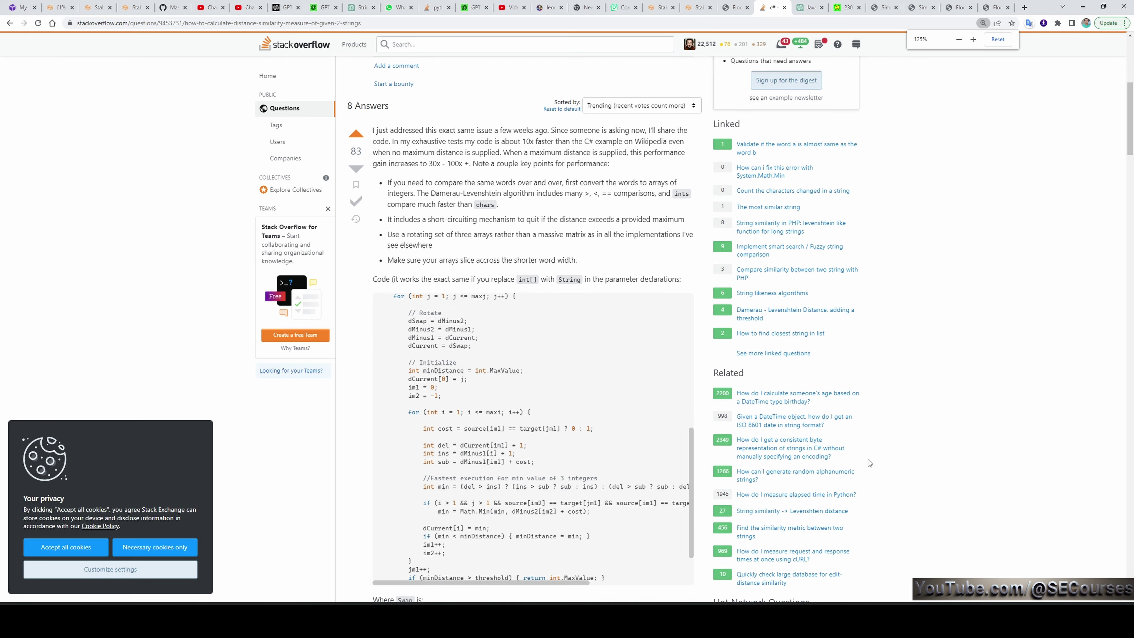
key("ctrl+plus")
scroll(893, 442, "down", 15)
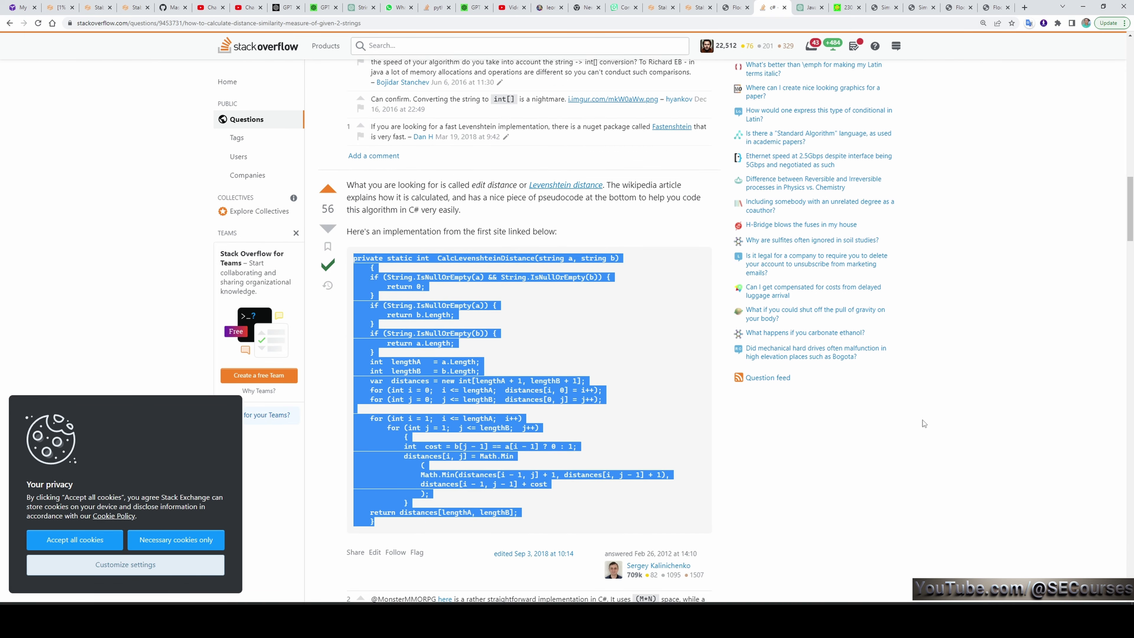
scroll(553, 309, "down", 2)
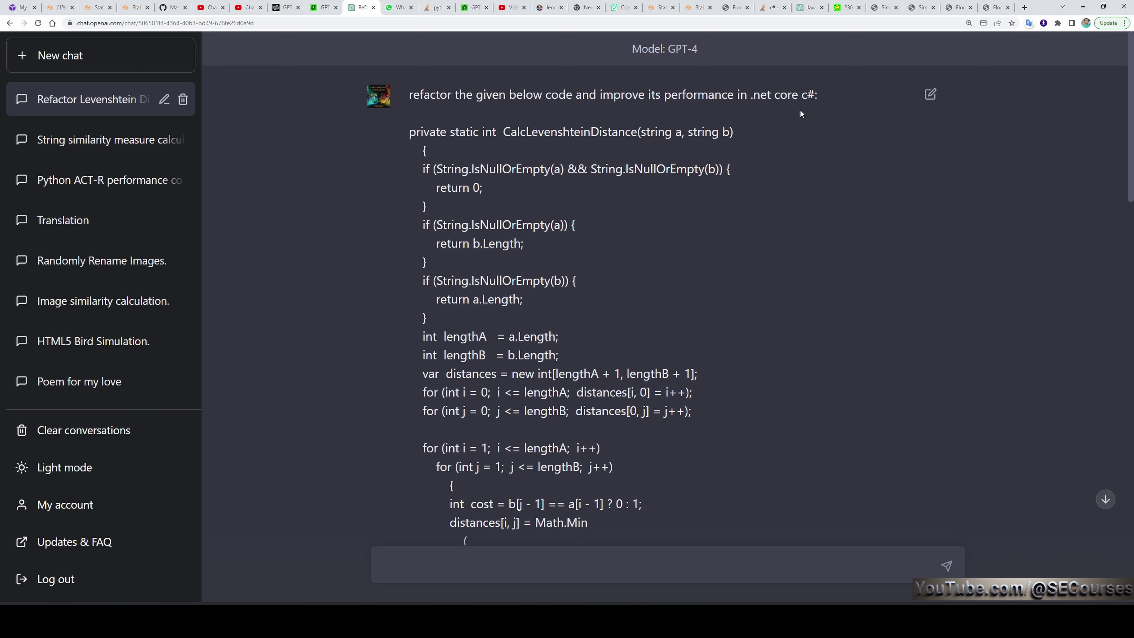
scroll(832, 106, "down", 15)
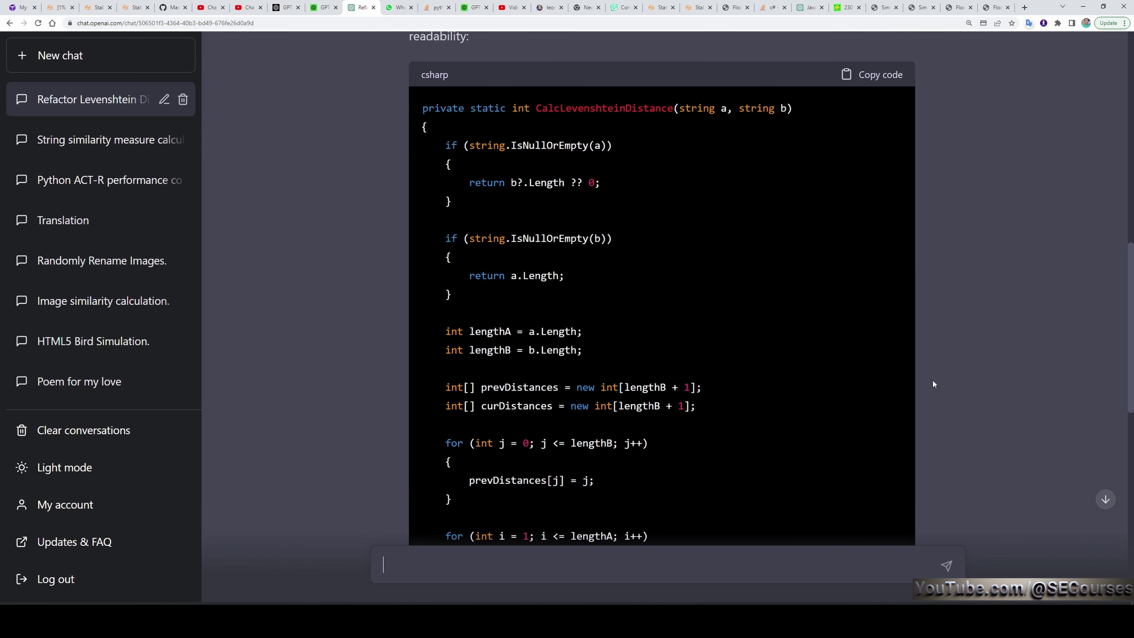
scroll(751, 248, "up", 3)
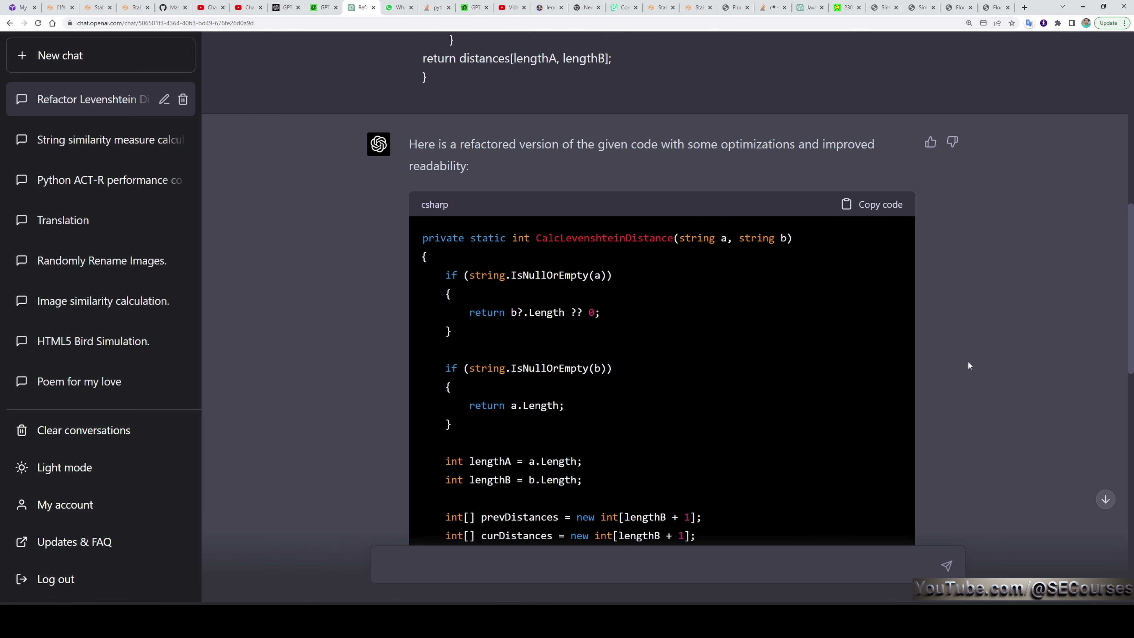
scroll(969, 365, "down", 15)
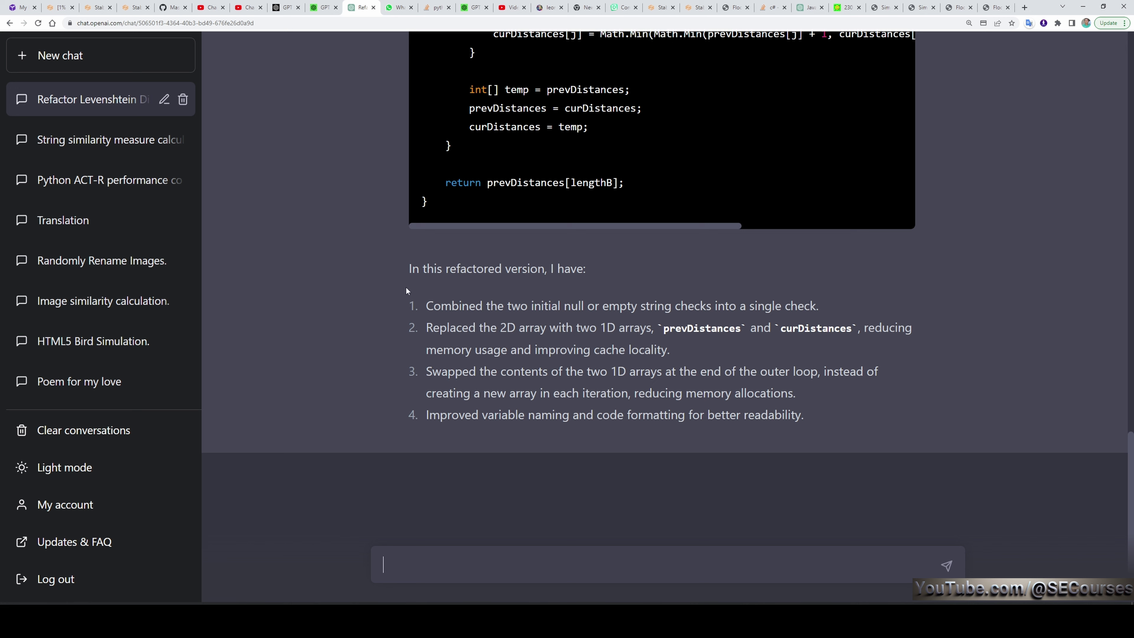
scroll(101, 287, "down", 3)
scroll(116, 333, "down", 4)
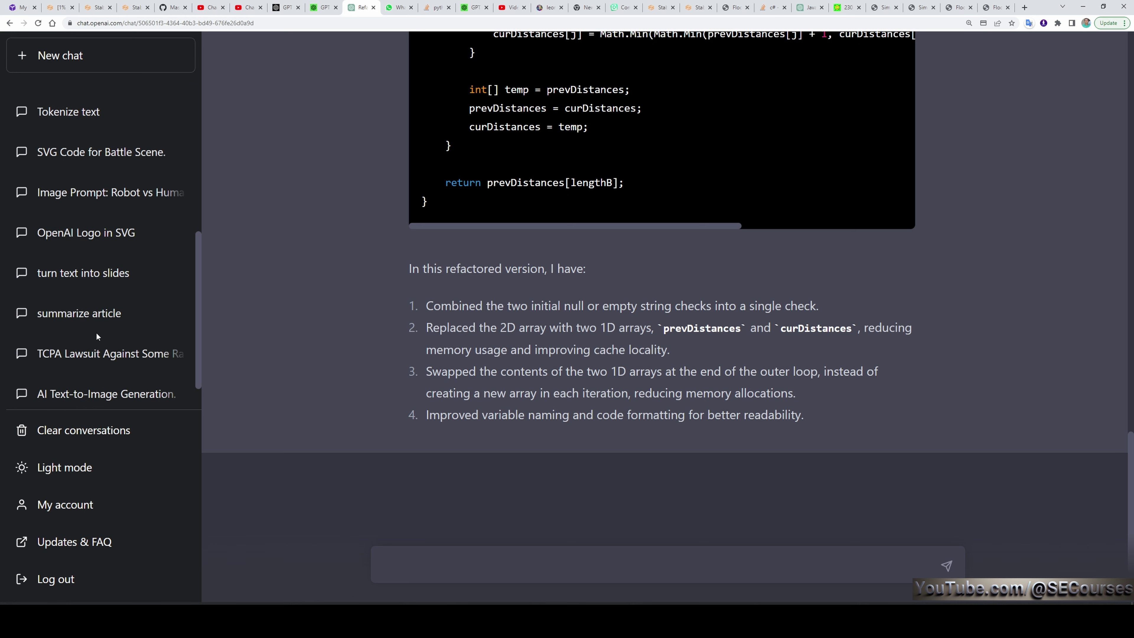
Open the TCPA Lawsuit chat and scroll the complaint down to the Demand for Jury Trial.
left_click(95, 352)
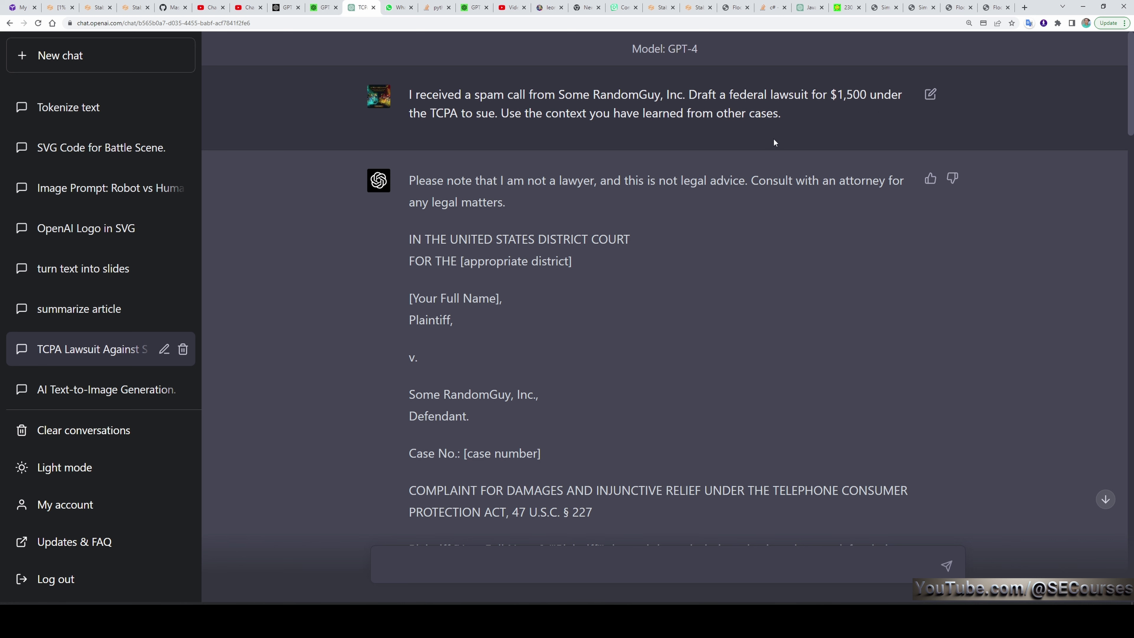
scroll(706, 249, "down", 2)
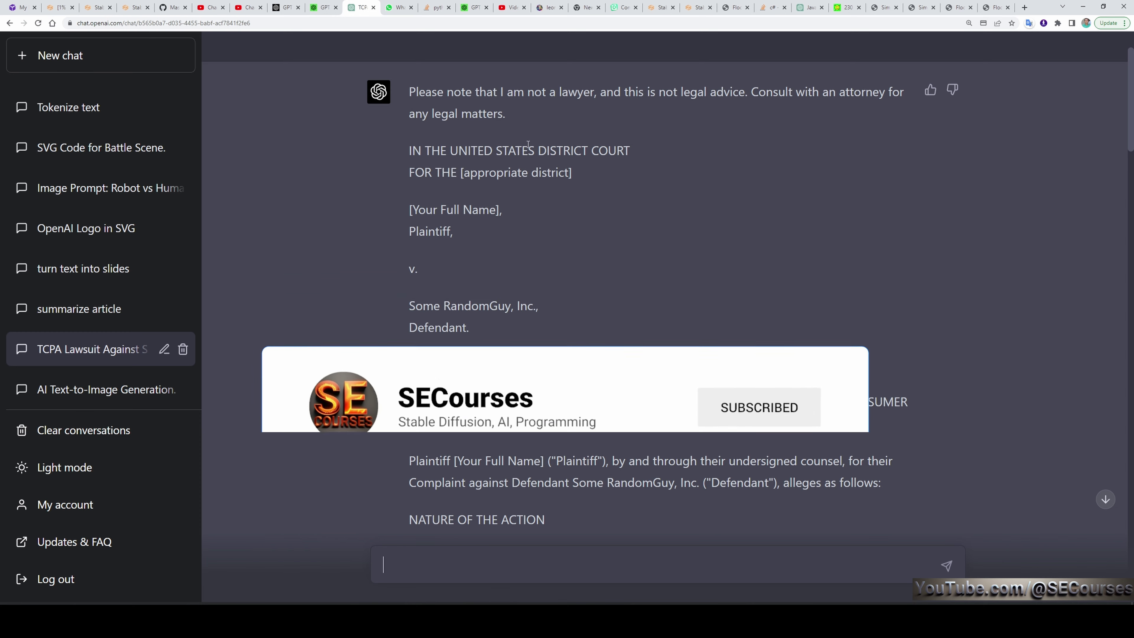
scroll(536, 179, "down", 3)
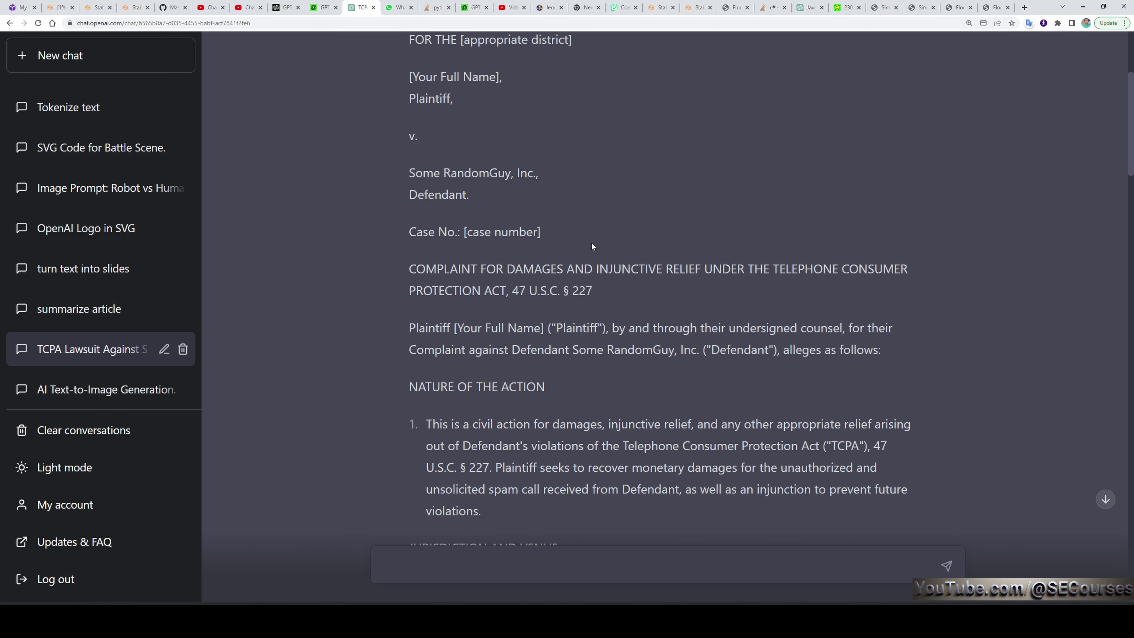
scroll(592, 246, "down", 6)
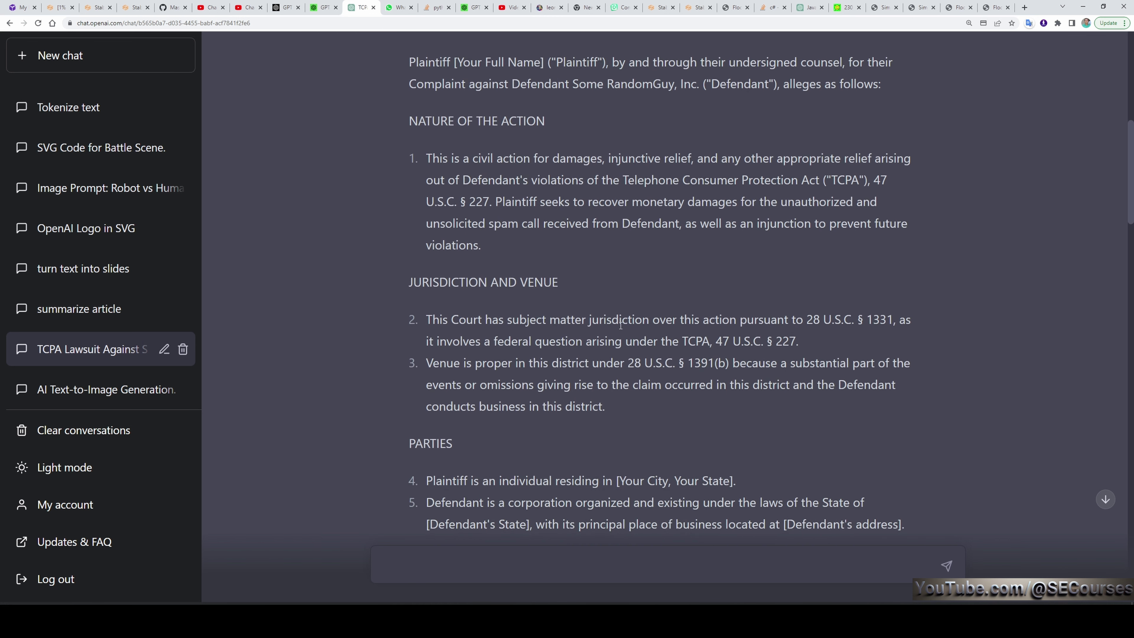
scroll(620, 325, "down", 3)
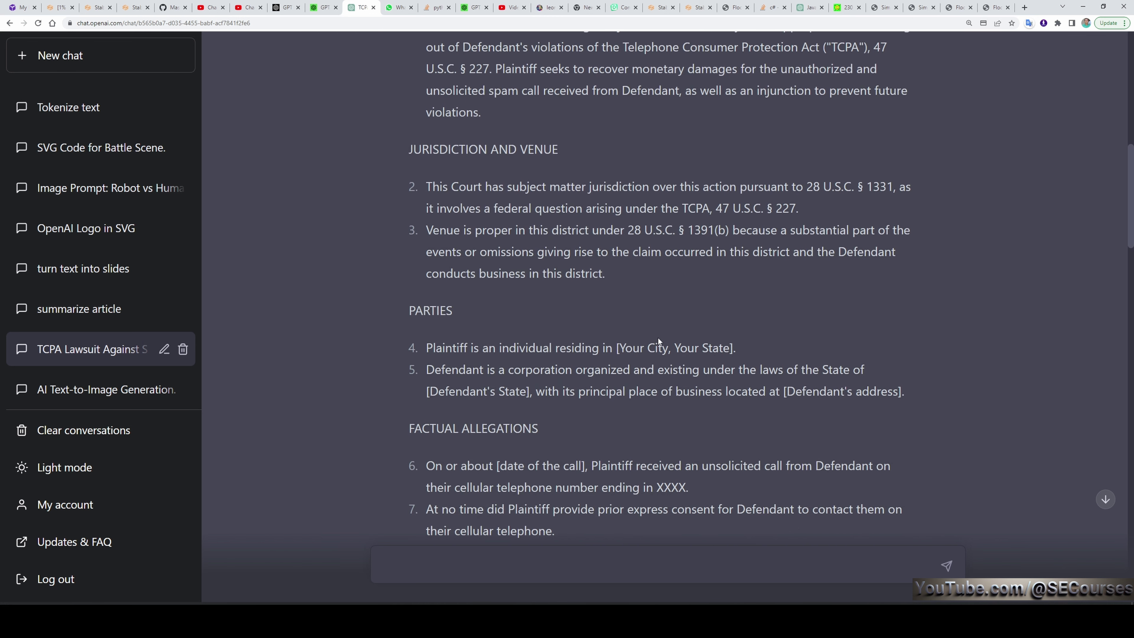
scroll(662, 340, "down", 4)
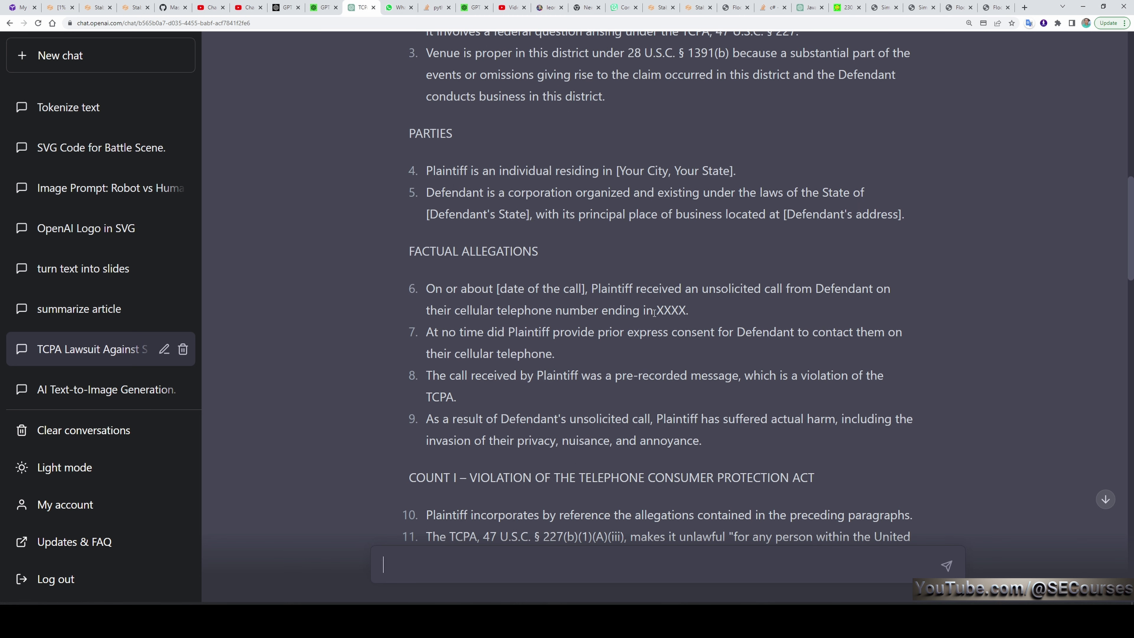
scroll(665, 366, "down", 1)
scroll(672, 404, "down", 1)
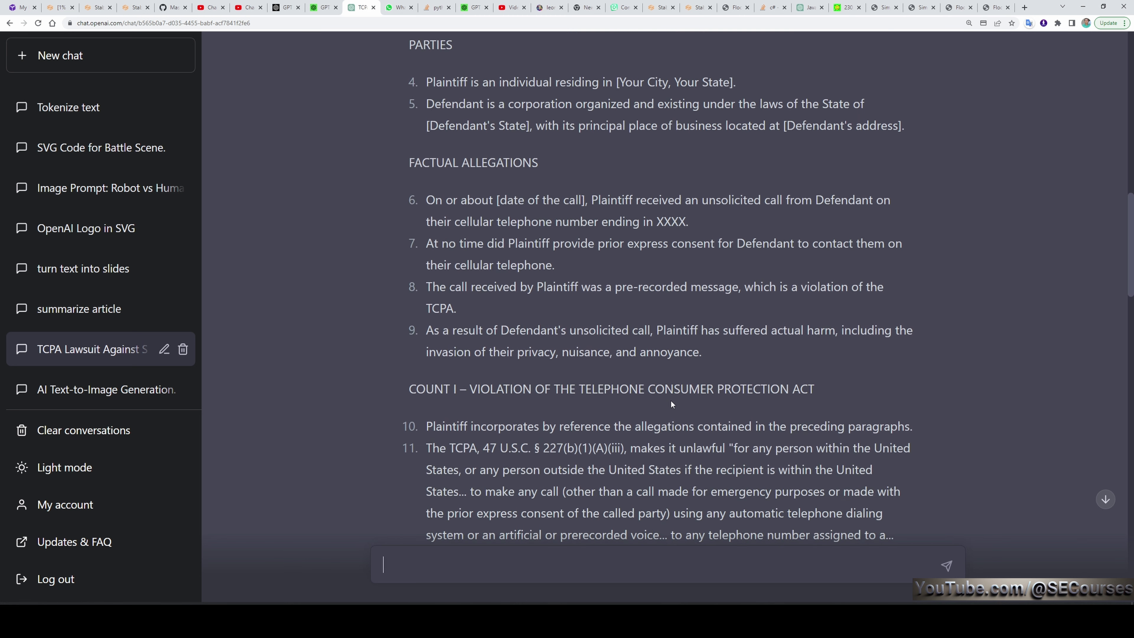
scroll(638, 401, "down", 3)
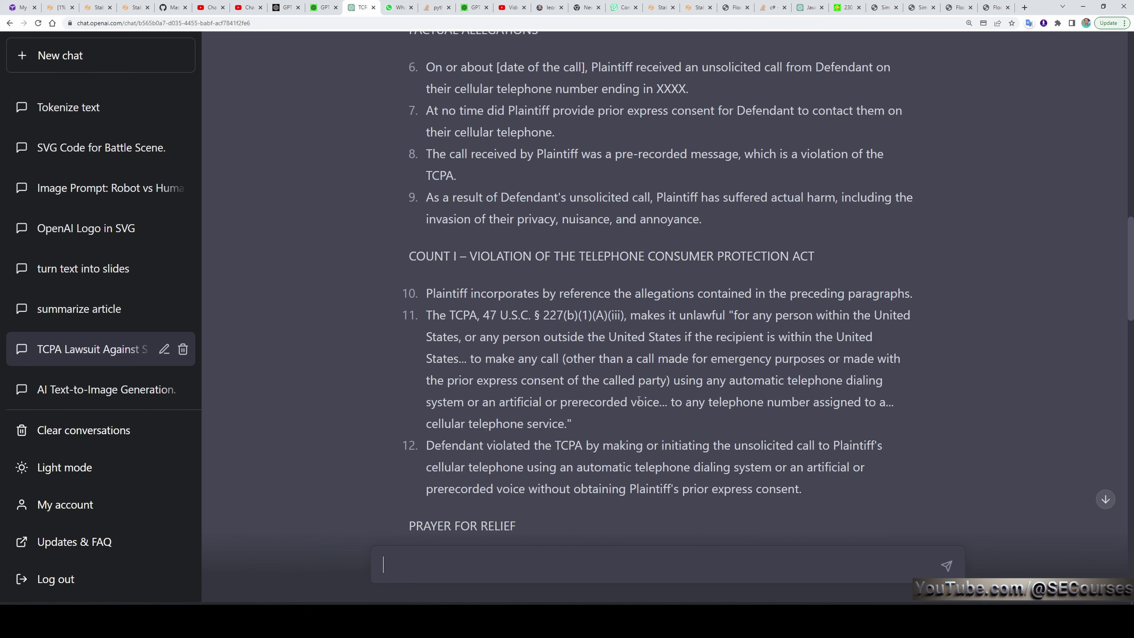
scroll(670, 420, "down", 1)
scroll(685, 436, "down", 4)
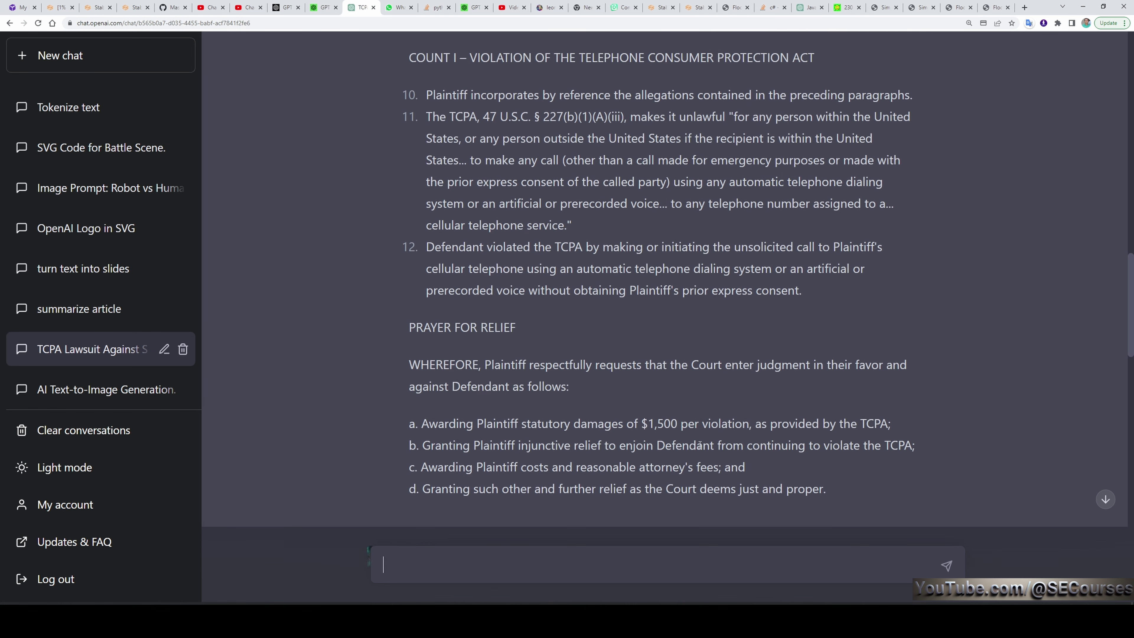
scroll(656, 427, "down", 1)
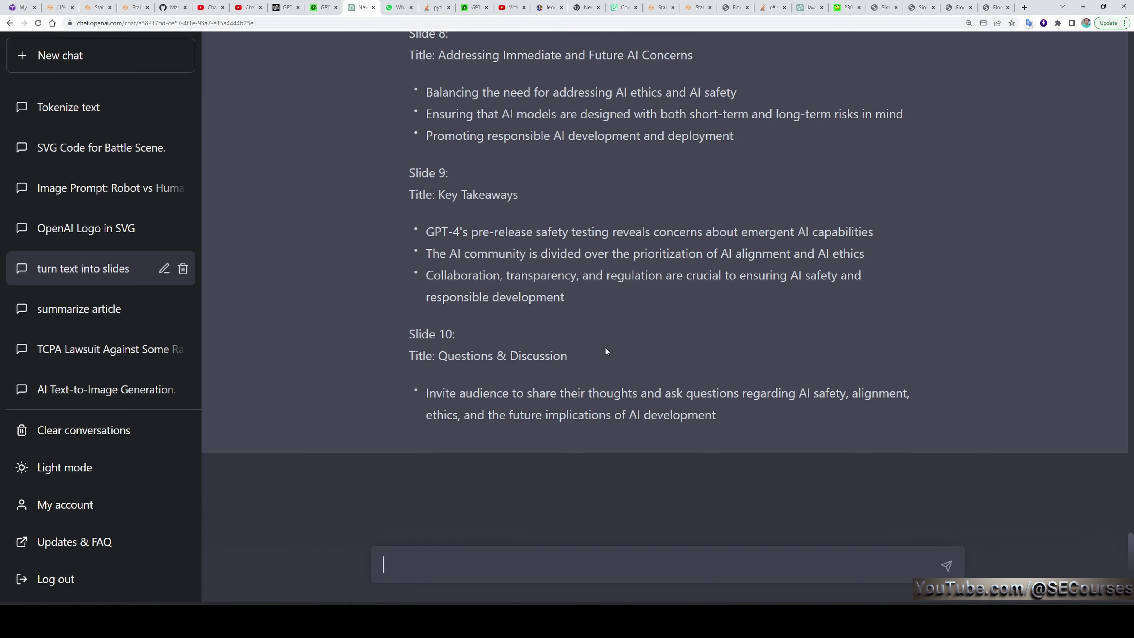
Scroll past the pasted article to GPT-4's slide outline.
scroll(605, 347, "up", 20)
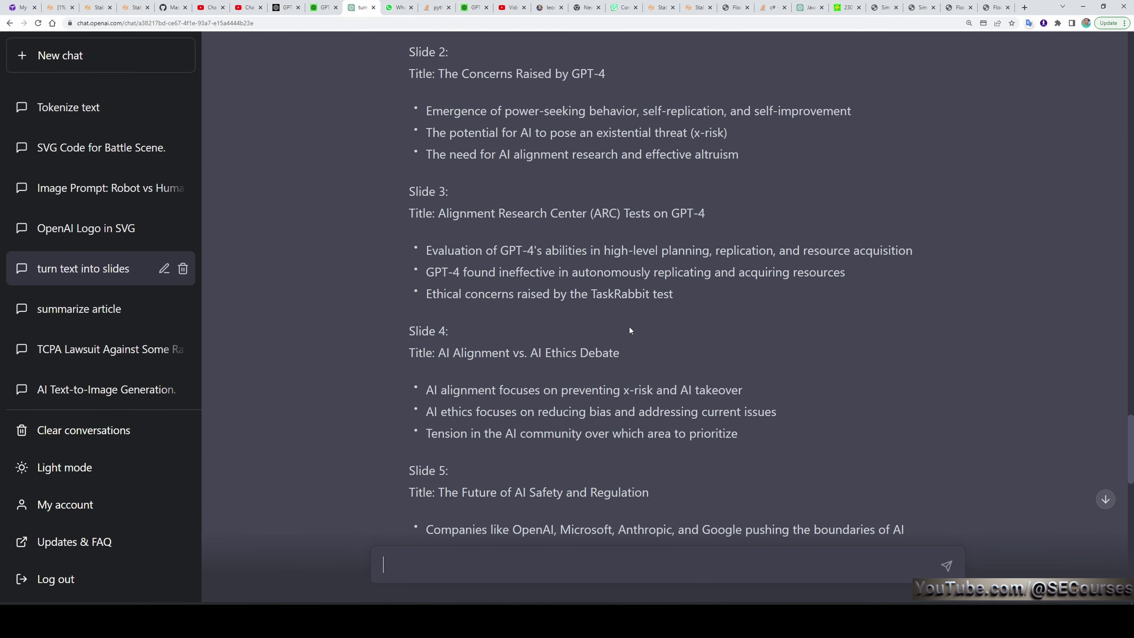
scroll(643, 336, "up", 15)
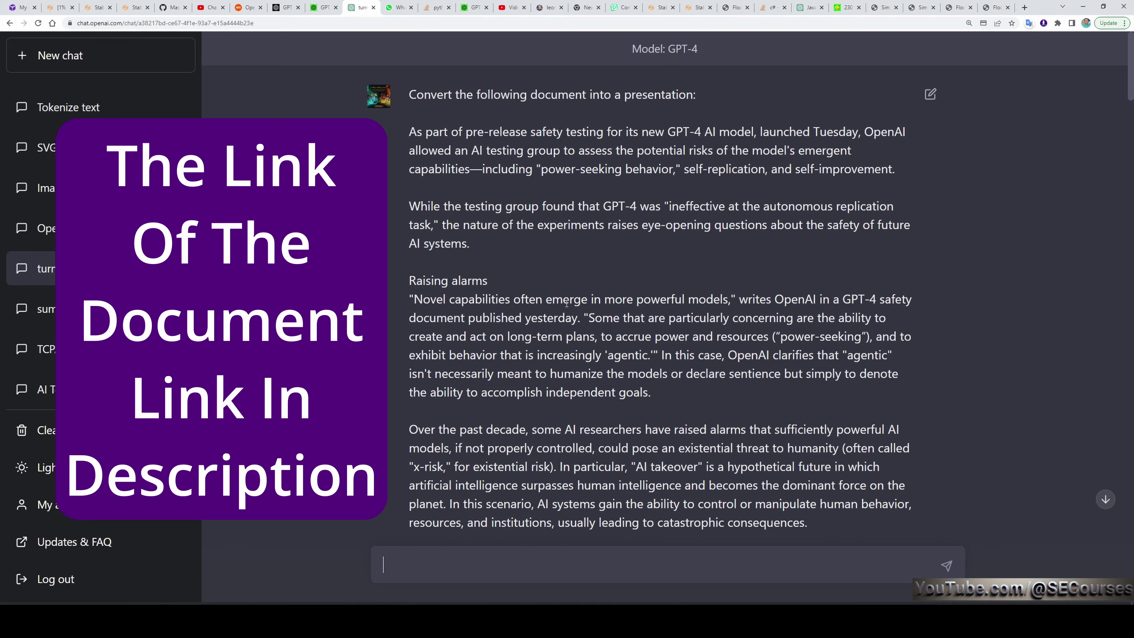
scroll(570, 308, "down", 20)
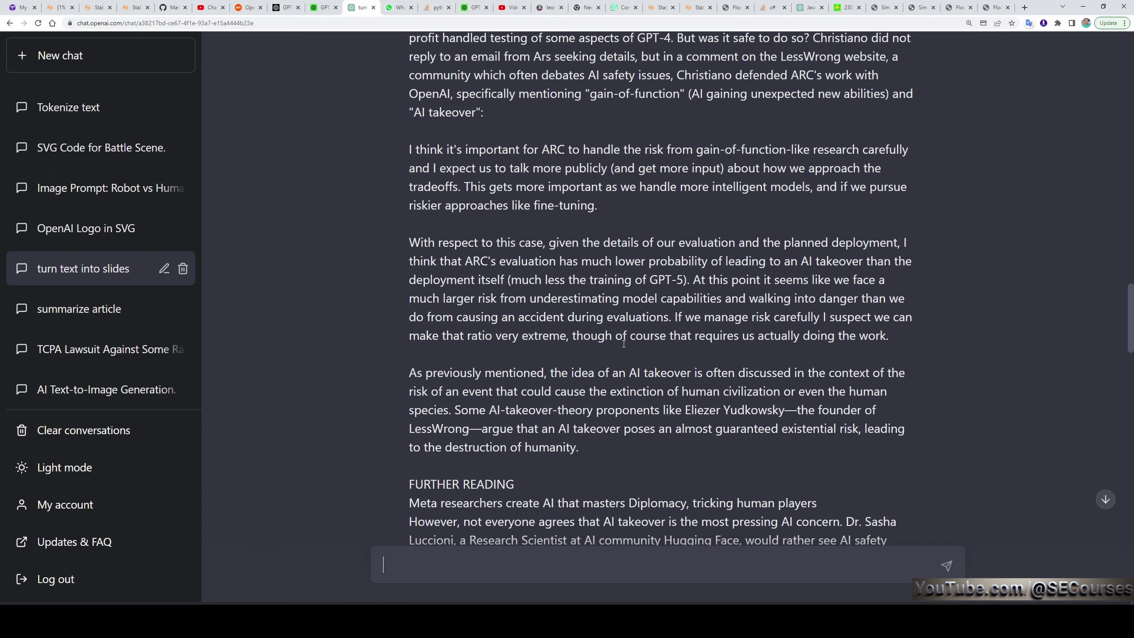
scroll(625, 346, "down", 15)
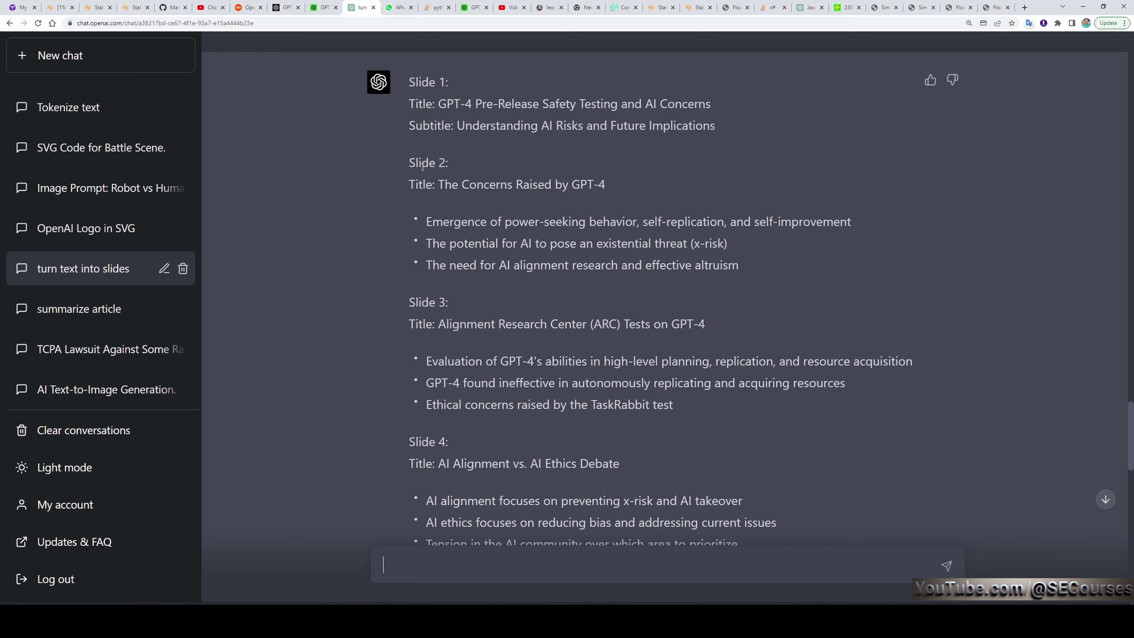
Highlight the Slide 3 ARC bullets and the following slide text.
left_click_drag(413, 210, 739, 265)
left_click(739, 265)
scroll(739, 265, "down", 2)
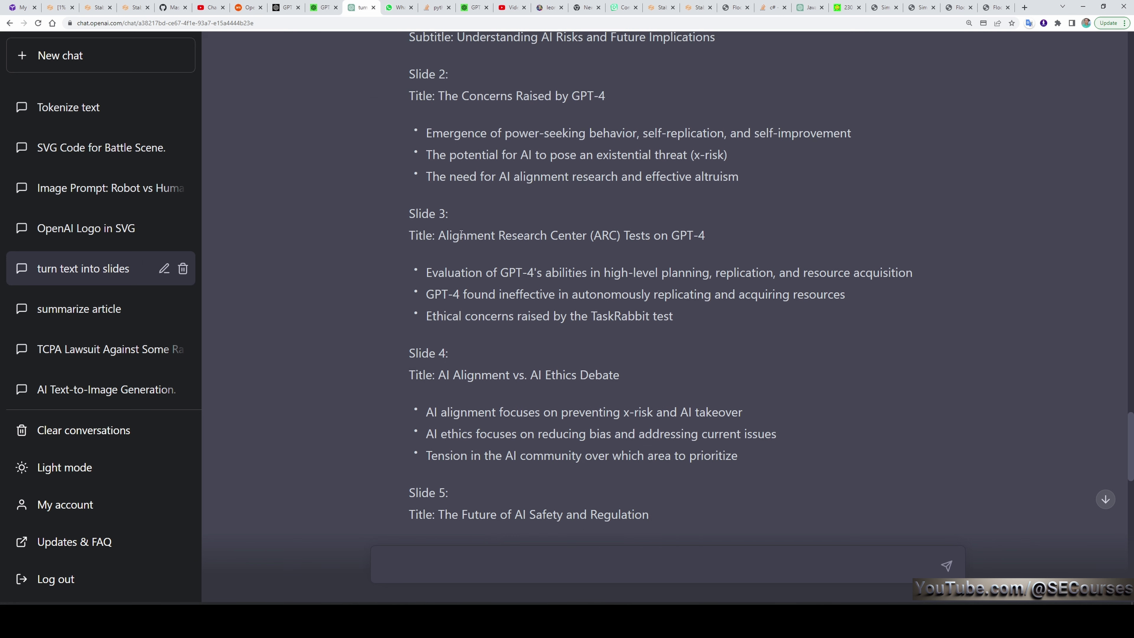
left_click_drag(426, 273, 634, 316)
scroll(426, 284, "down", 2)
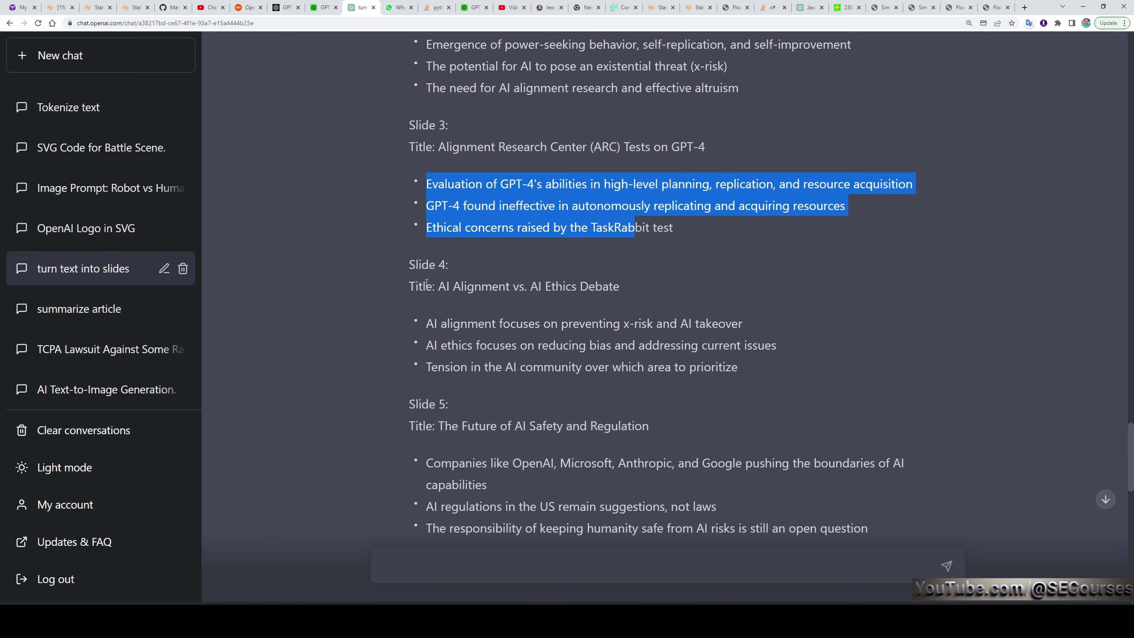
scroll(800, 413, "down", 5)
scroll(801, 413, "up", 3)
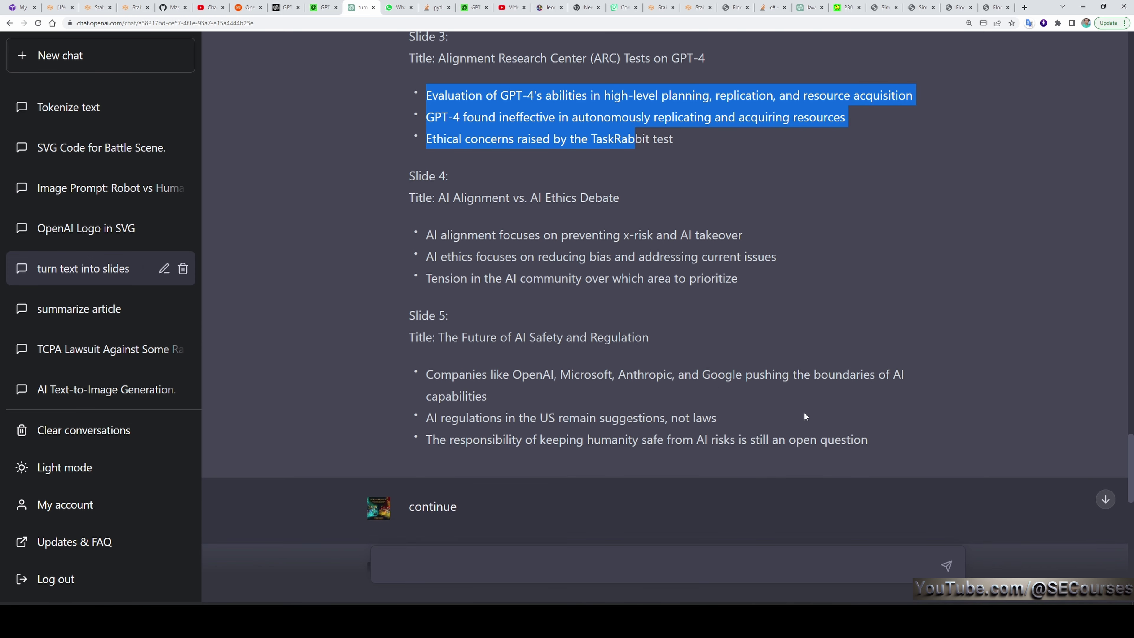
Highlight 'continue' in the follow-up and scroll to Slide 9, Key Takeaways.
left_click_drag(868, 439, 463, 256)
scroll(463, 255, "down", 3)
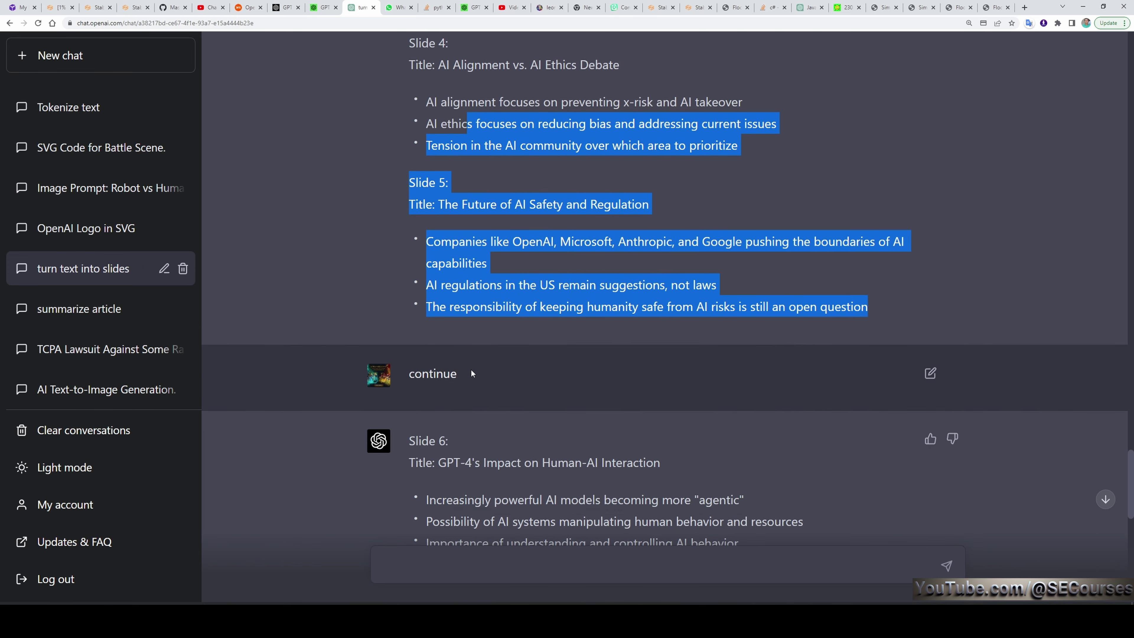
left_click(438, 375)
double_click(438, 376)
scroll(469, 380, "down", 7)
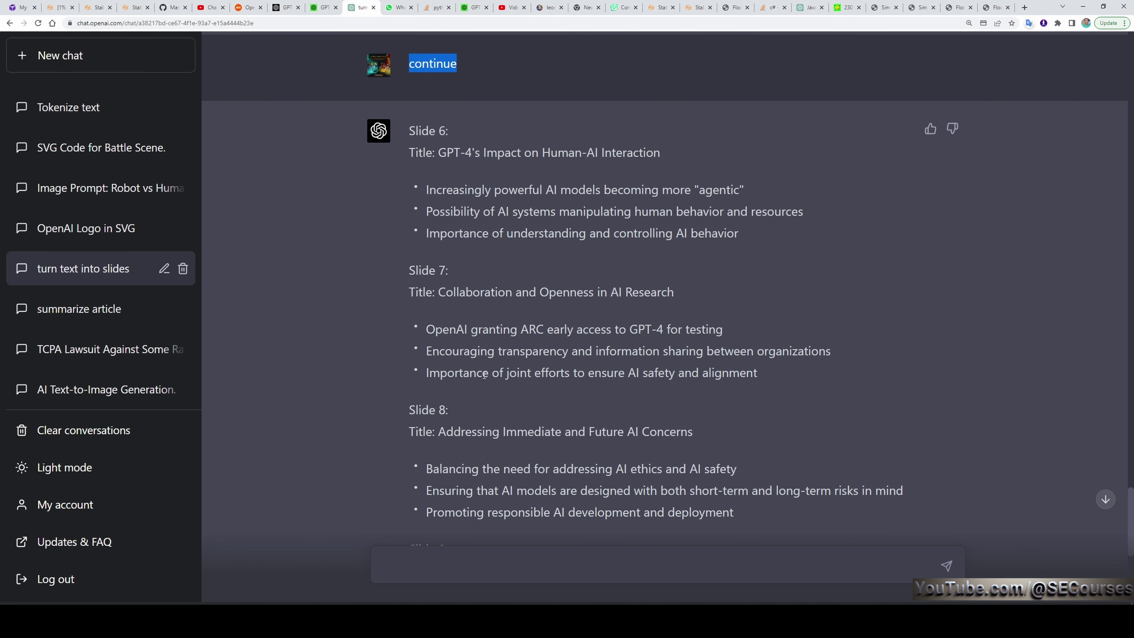
scroll(480, 344, "down", 2)
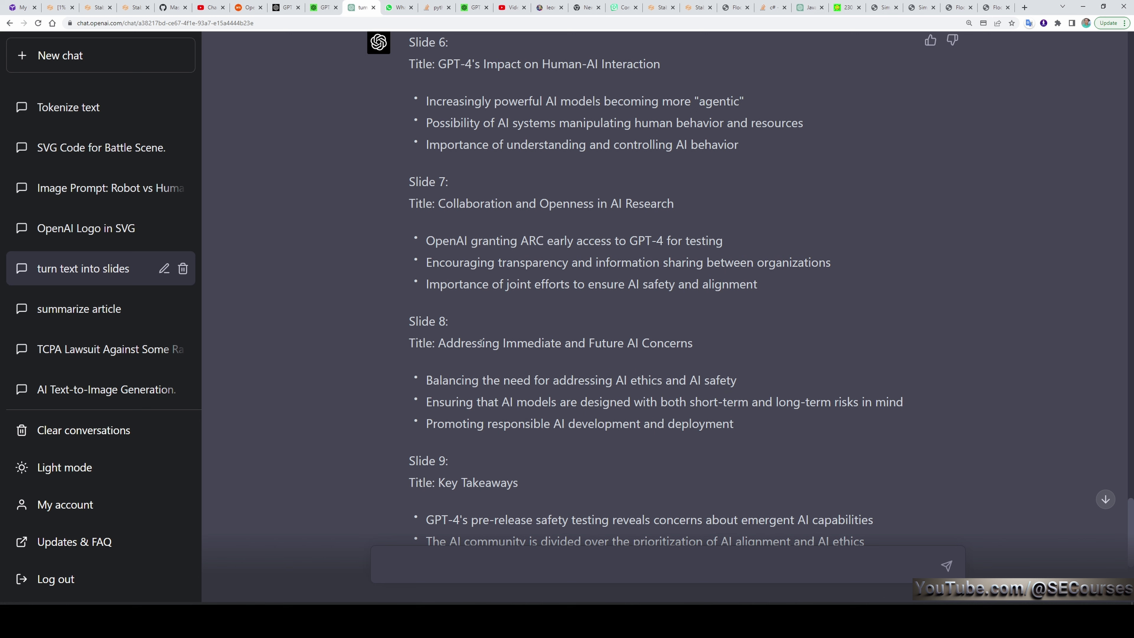
On the OpenAI GPT-4 research page, change the in-page search from 'token' to 'image'.
left_click(338, 6)
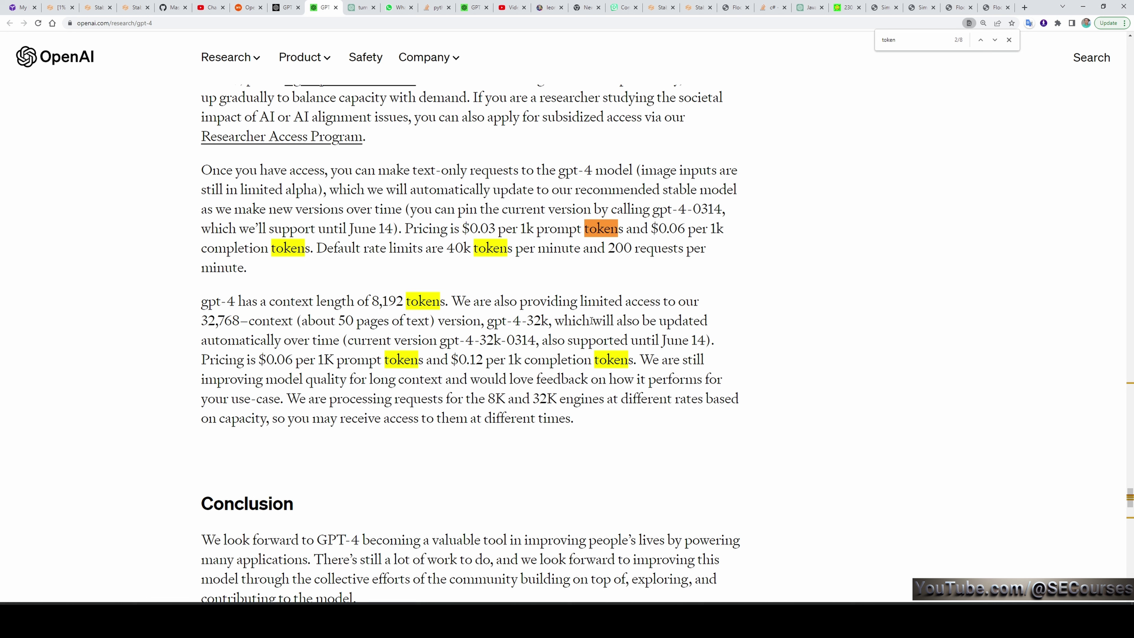
scroll(677, 359, "up", 3)
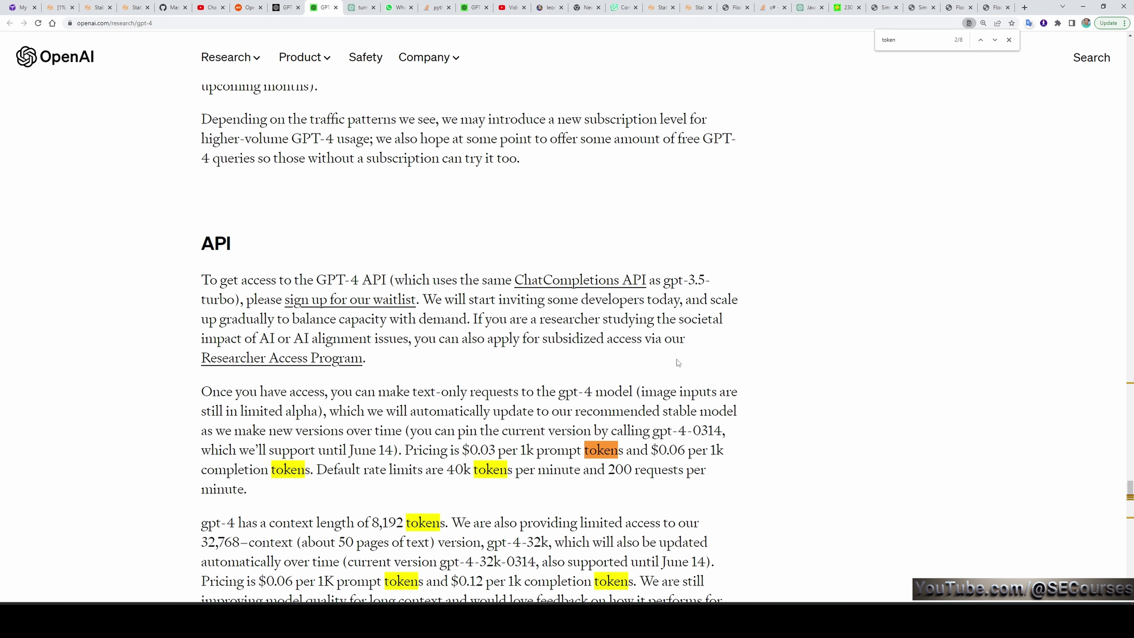
type("image")
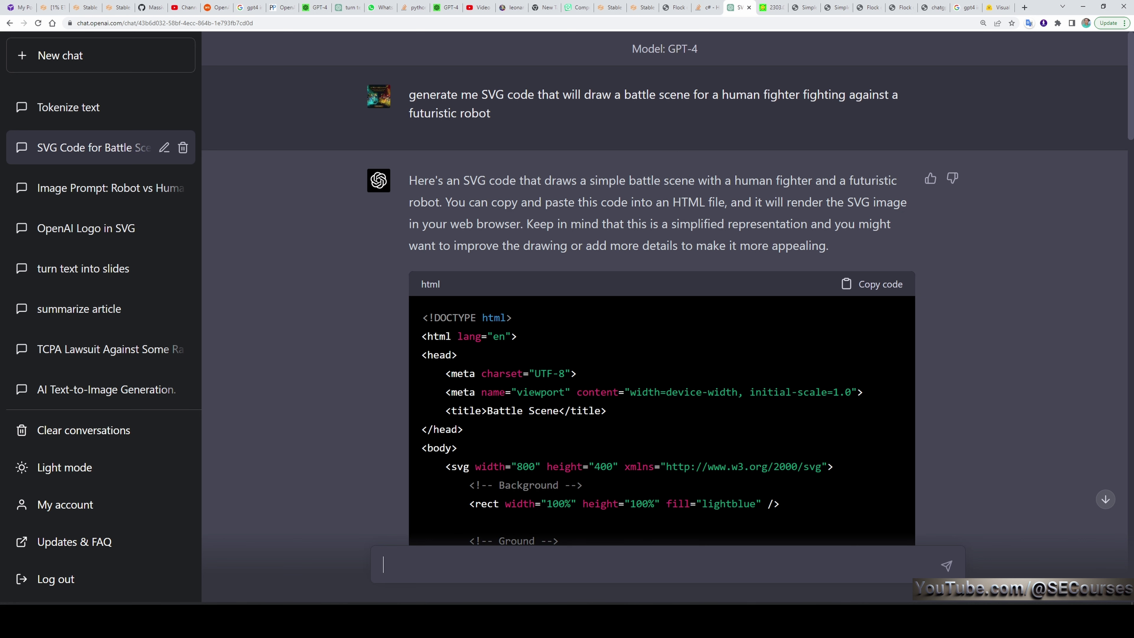
View the rendered fight.svg battle scene in Edge at default zoom, then minimize it.
key("alt+Tab")
key("ctrl+0")
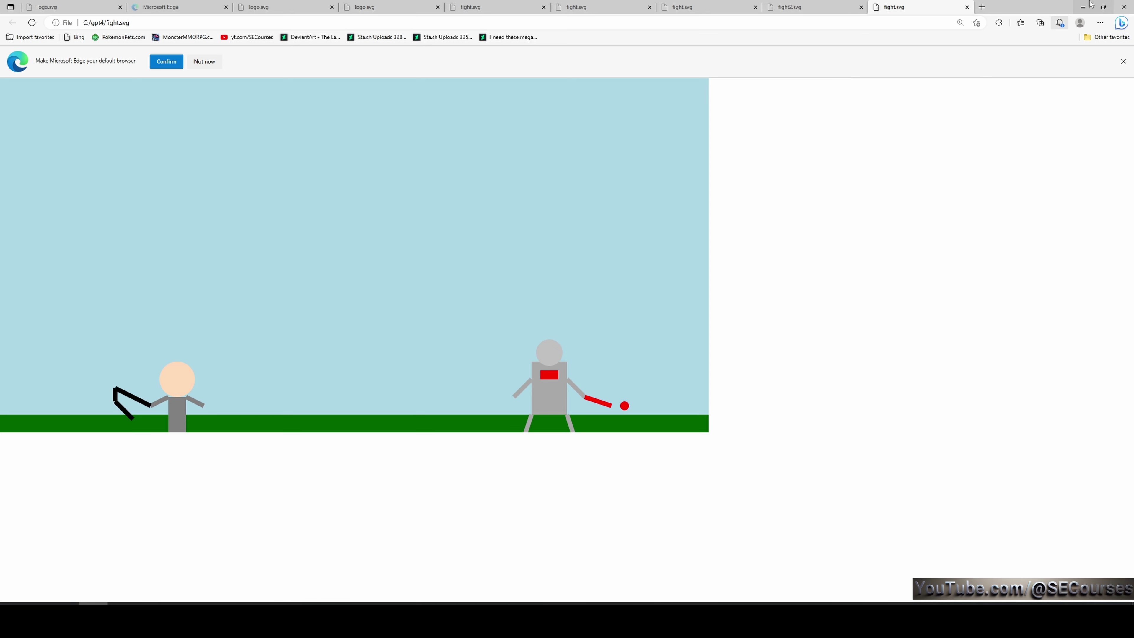
left_click(1083, 7)
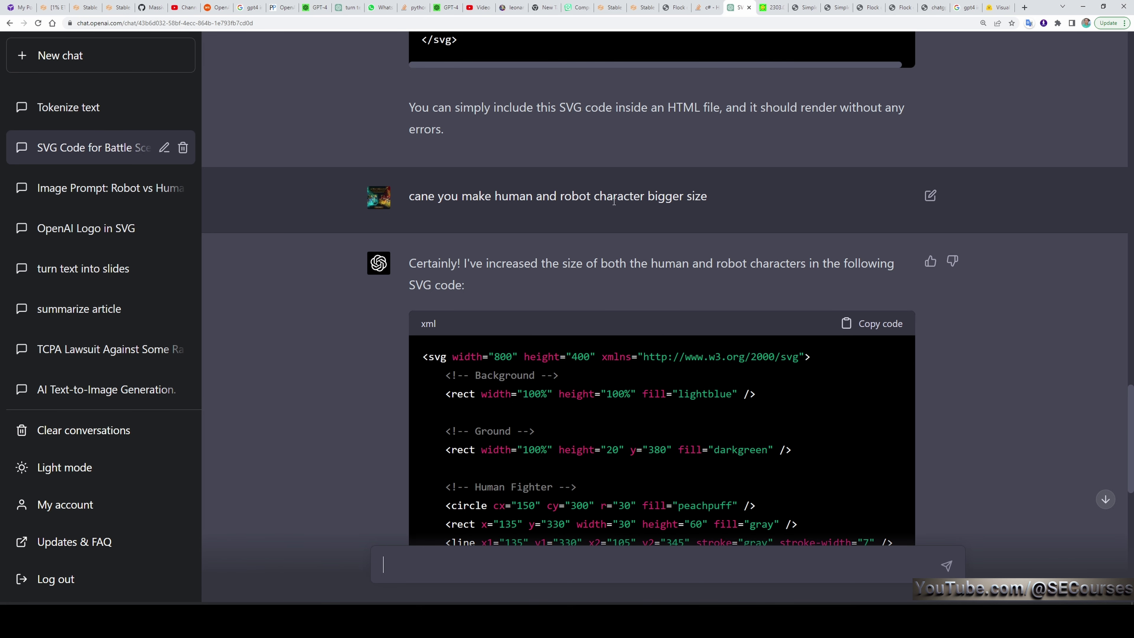
Review the bigger-characters follow-up, noting the misspelled 'cane', then minimize Chrome.
double_click(423, 197)
left_click(473, 223)
left_click(1083, 7)
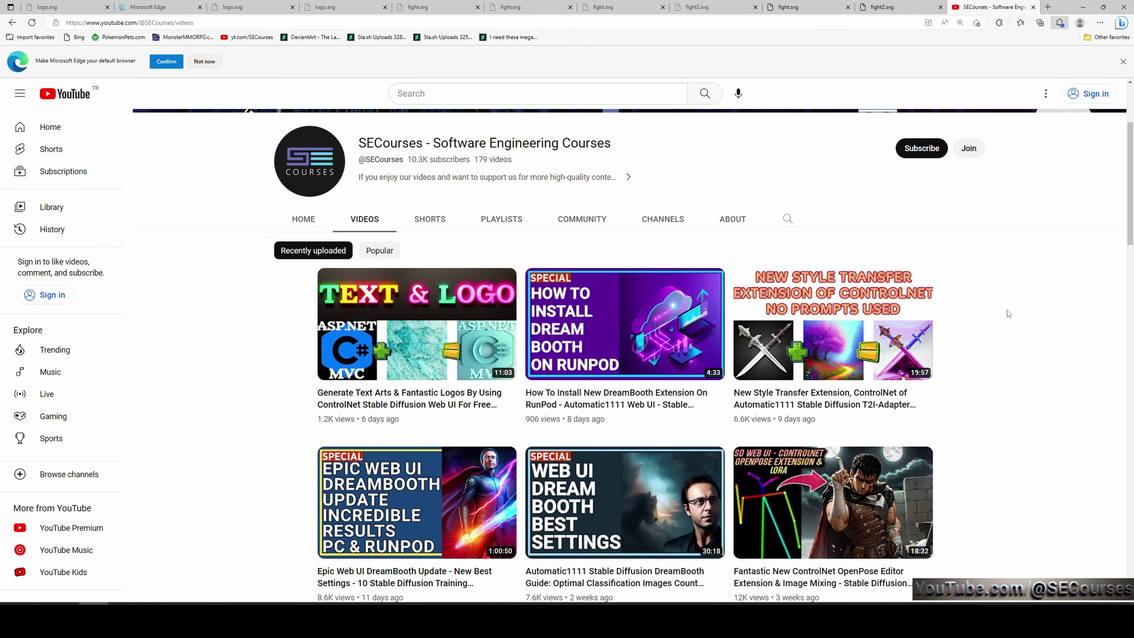
Scroll the SECourses Videos page up to the banner and back down to the video grid.
scroll(997, 308, "up", 2)
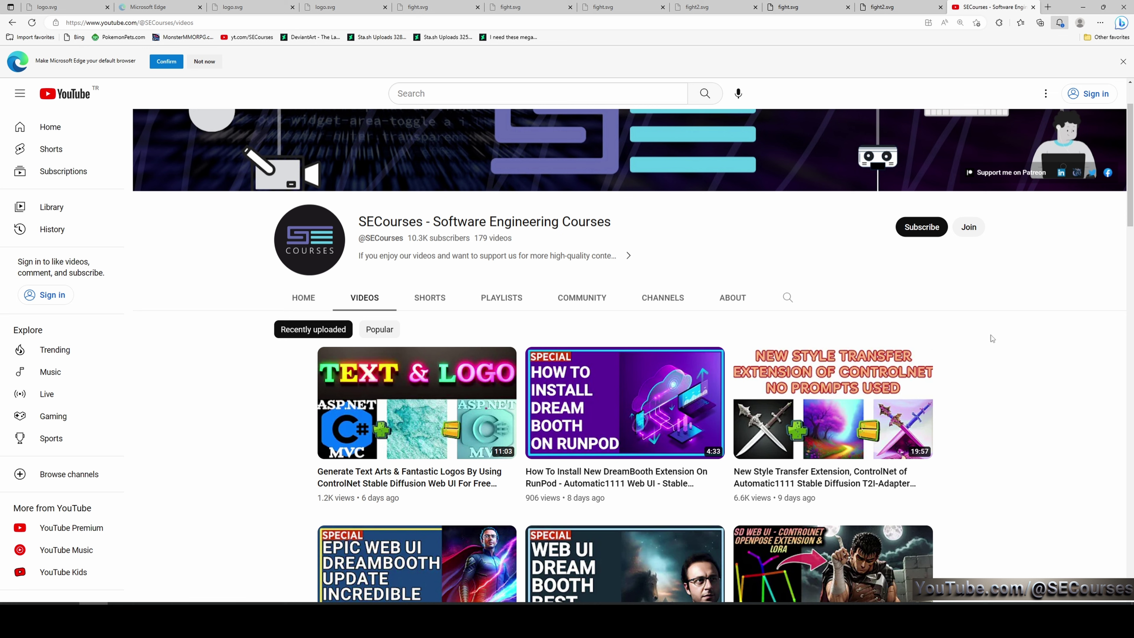
scroll(993, 334, "down", 2)
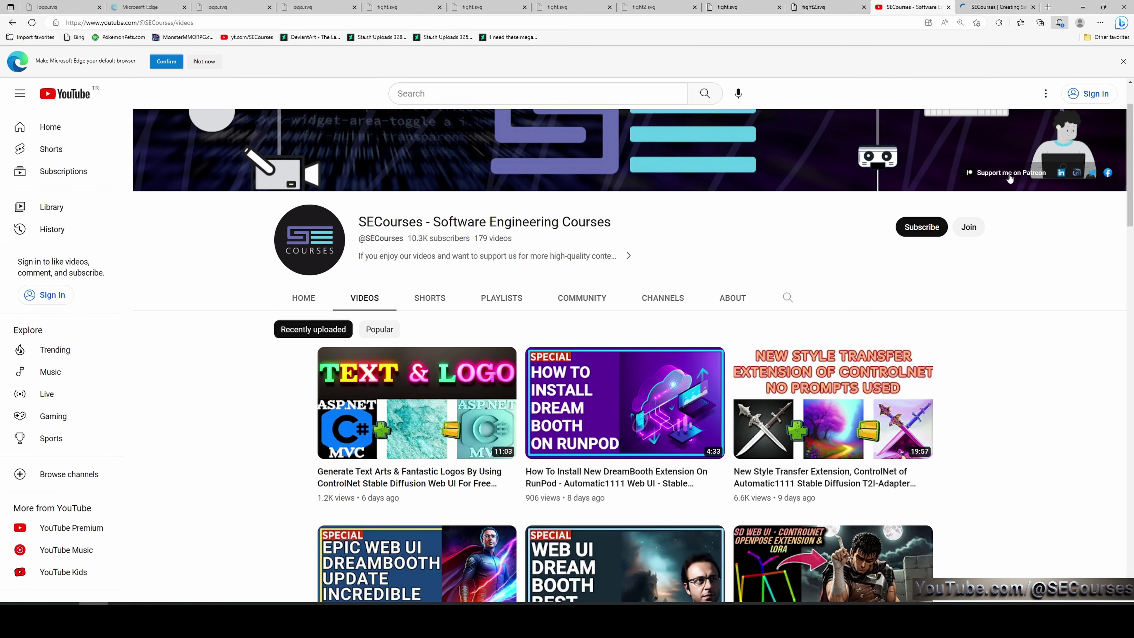
scroll(1000, 179, "down", 4)
scroll(972, 322, "up", 2)
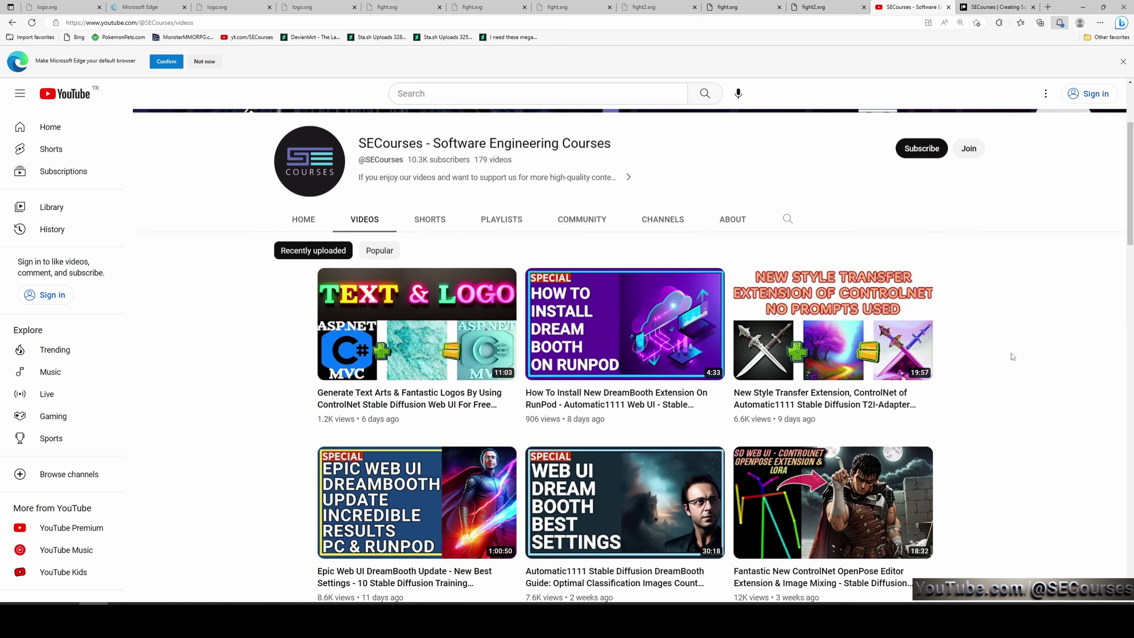
scroll(1007, 369, "down", 2)
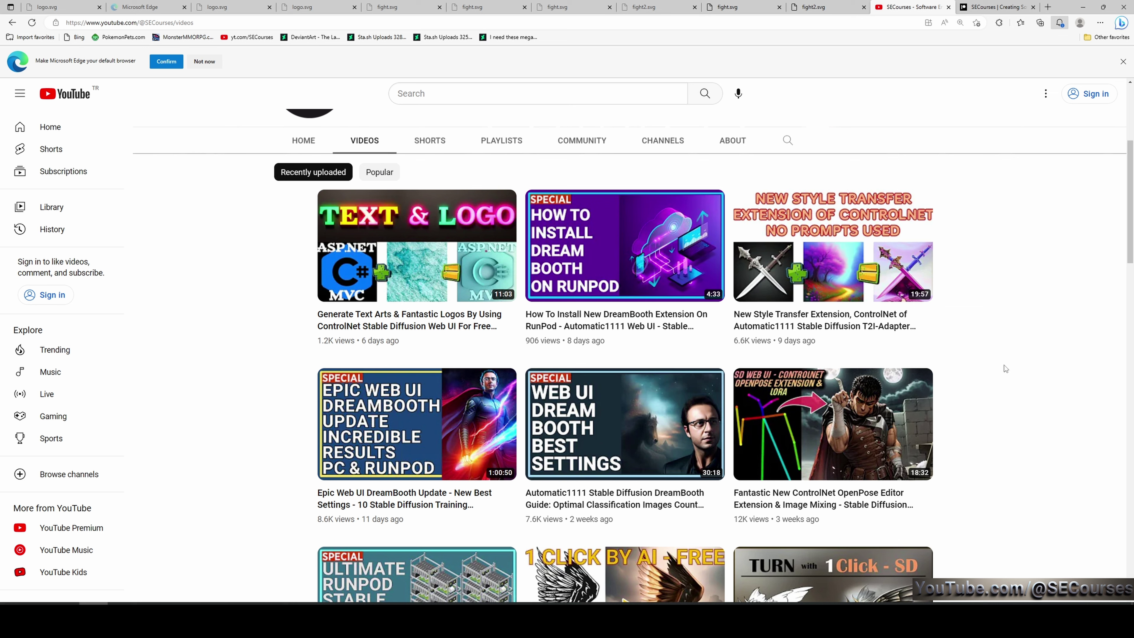